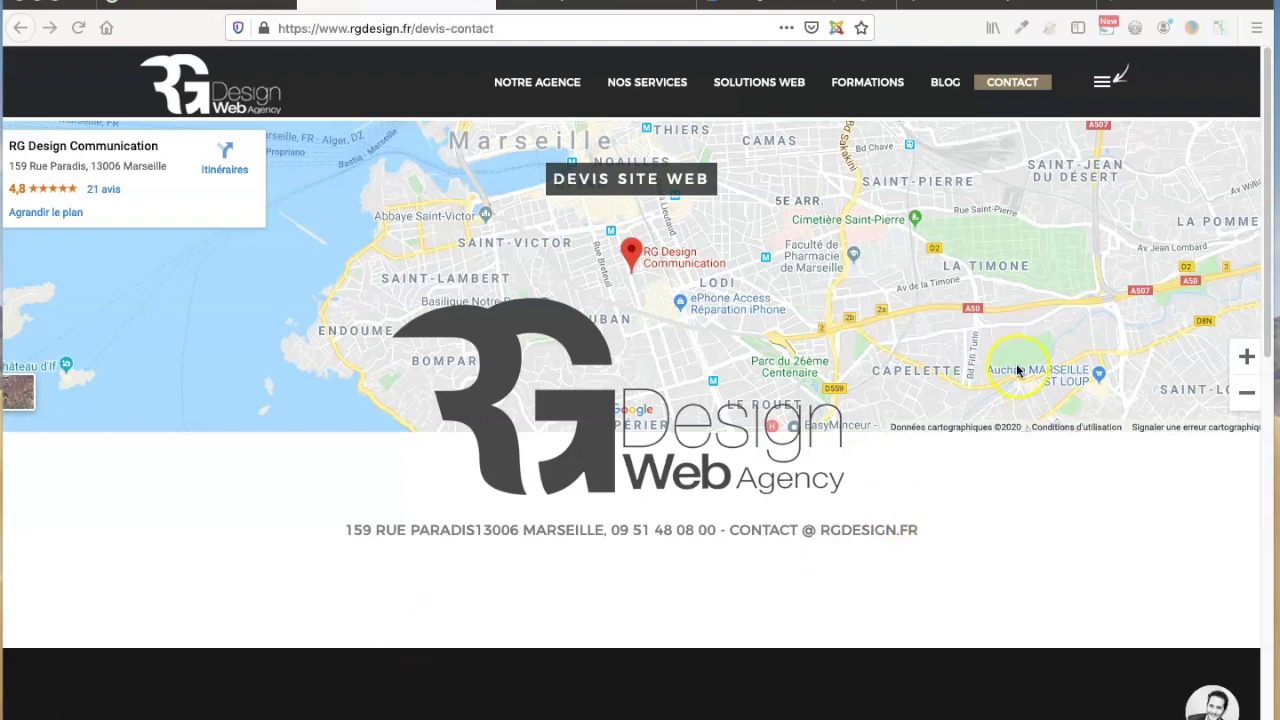
Step: Examine the interactive Google map and the contact form on the rgdesign.fr quote page
{"action": "left_click_drag", "start_coordinate": [959, 222], "coordinate": [1021, 270]}
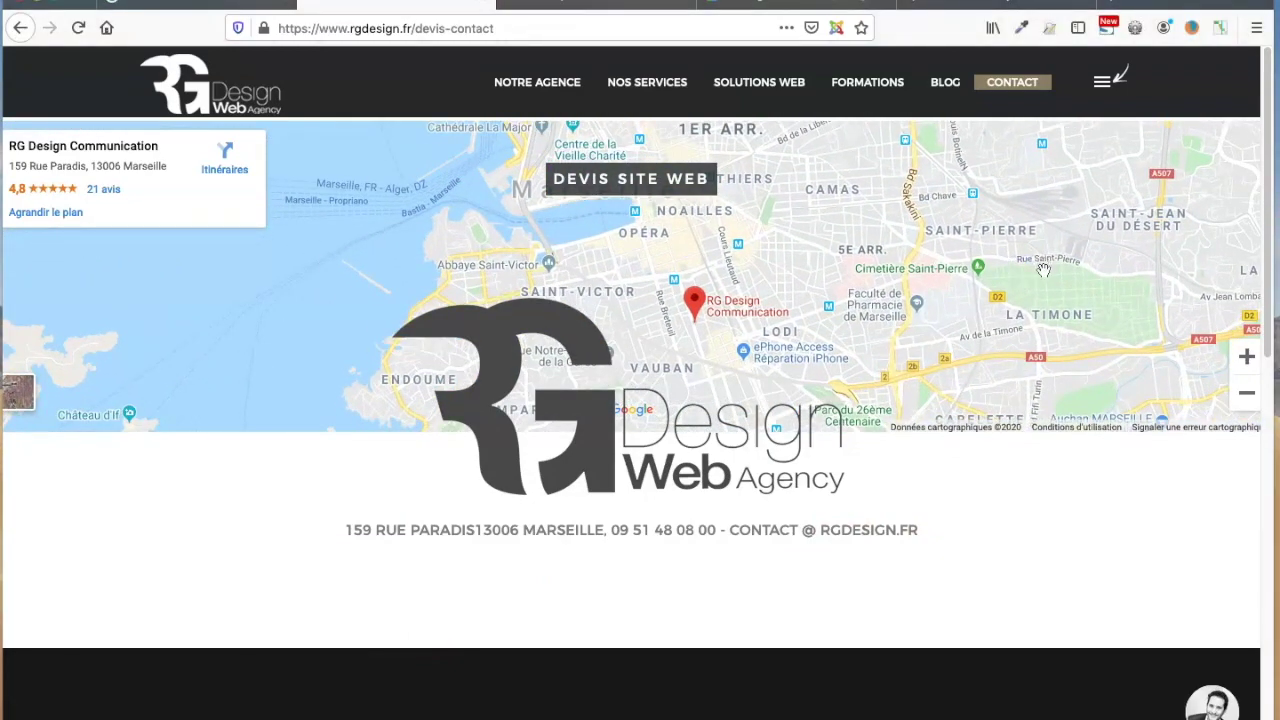
{"action": "left_click_drag", "start_coordinate": [910, 232], "coordinate": [896, 259]}
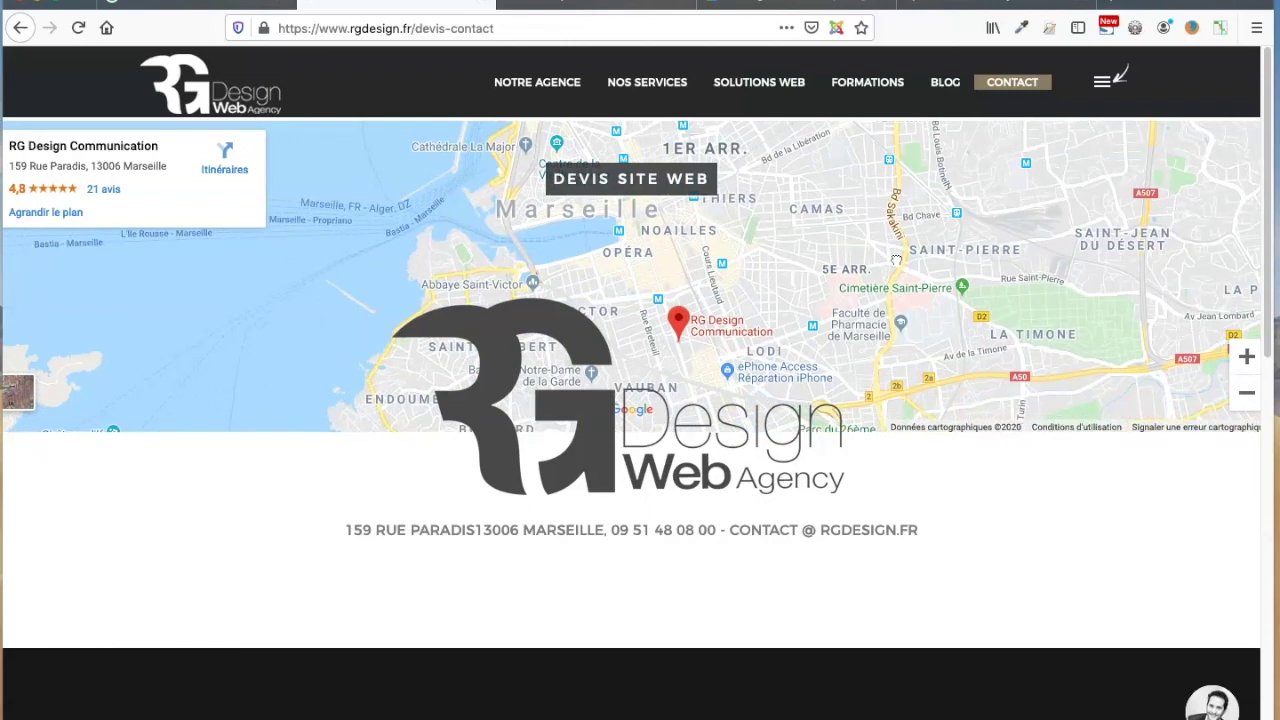
{"action": "left_click_drag", "start_coordinate": [897, 260], "coordinate": [943, 257]}
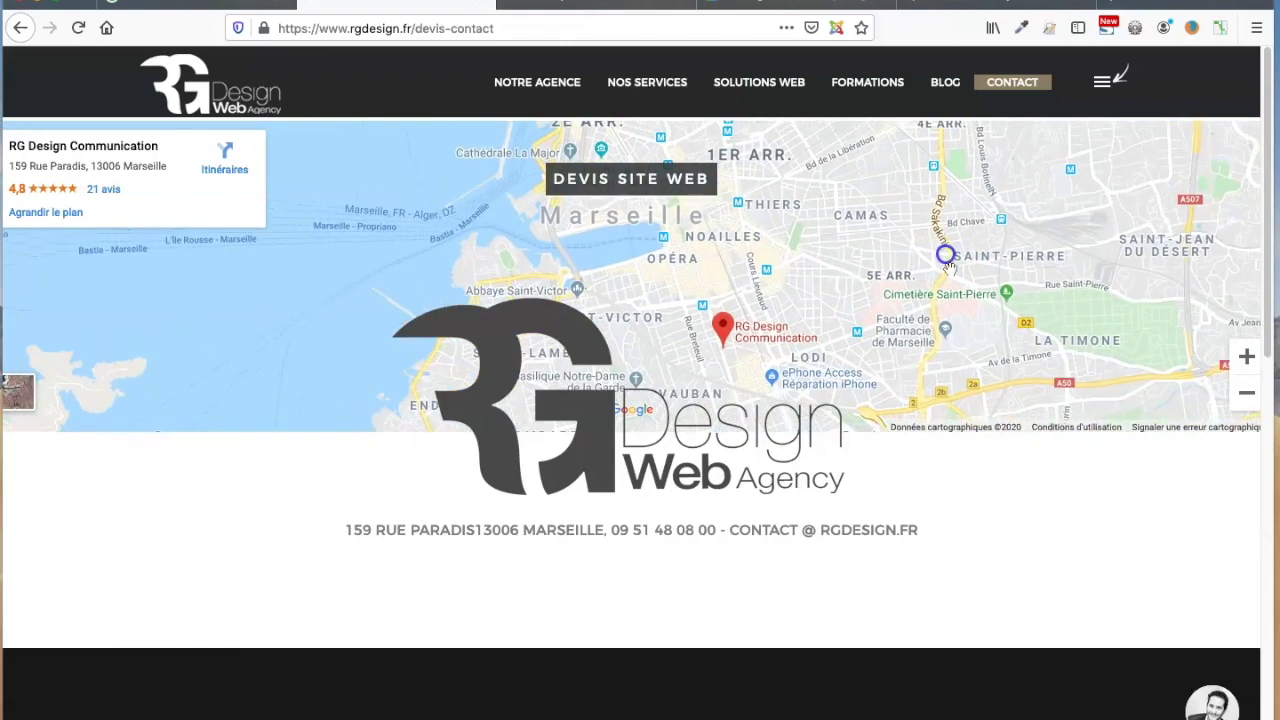
{"action": "scroll", "coordinate": [810, 460], "scroll_direction": "down", "scroll_amount": 3}
{"action": "scroll", "coordinate": [806, 465], "scroll_direction": "up", "scroll_amount": 1}
{"action": "scroll", "coordinate": [803, 458], "scroll_direction": "down", "scroll_amount": 5}
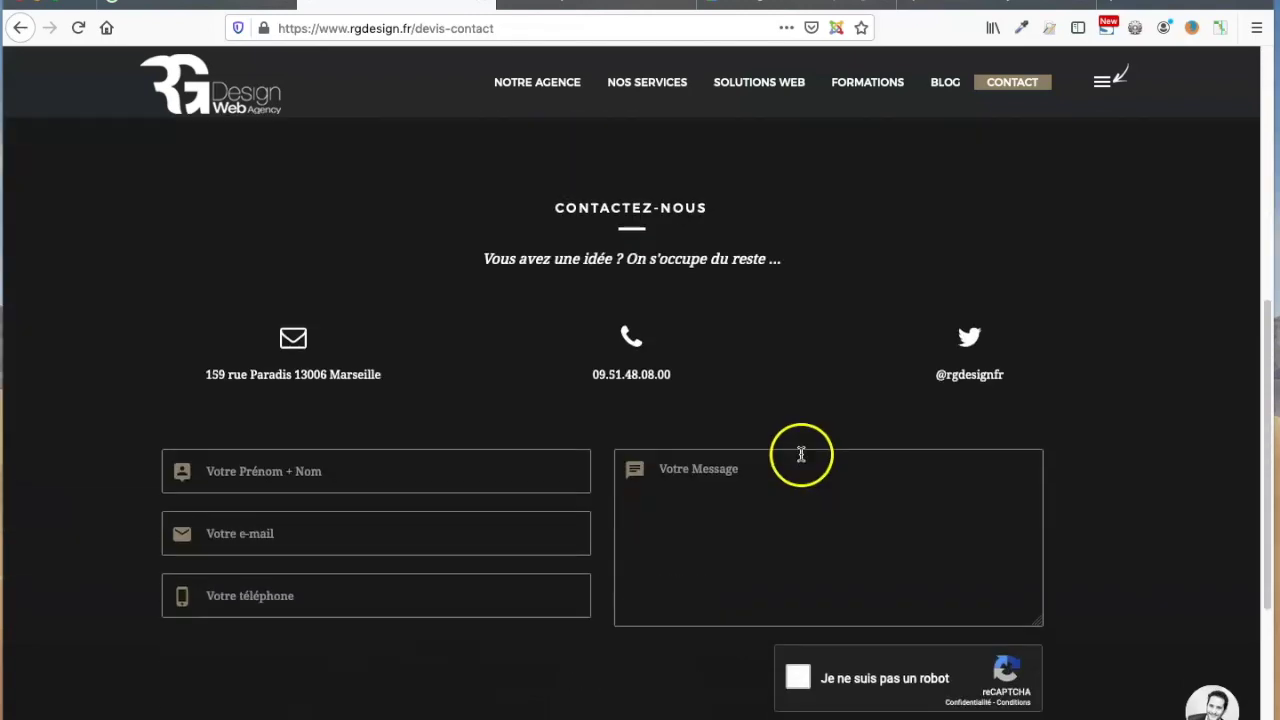
{"action": "scroll", "coordinate": [806, 452], "scroll_direction": "up", "scroll_amount": 5}
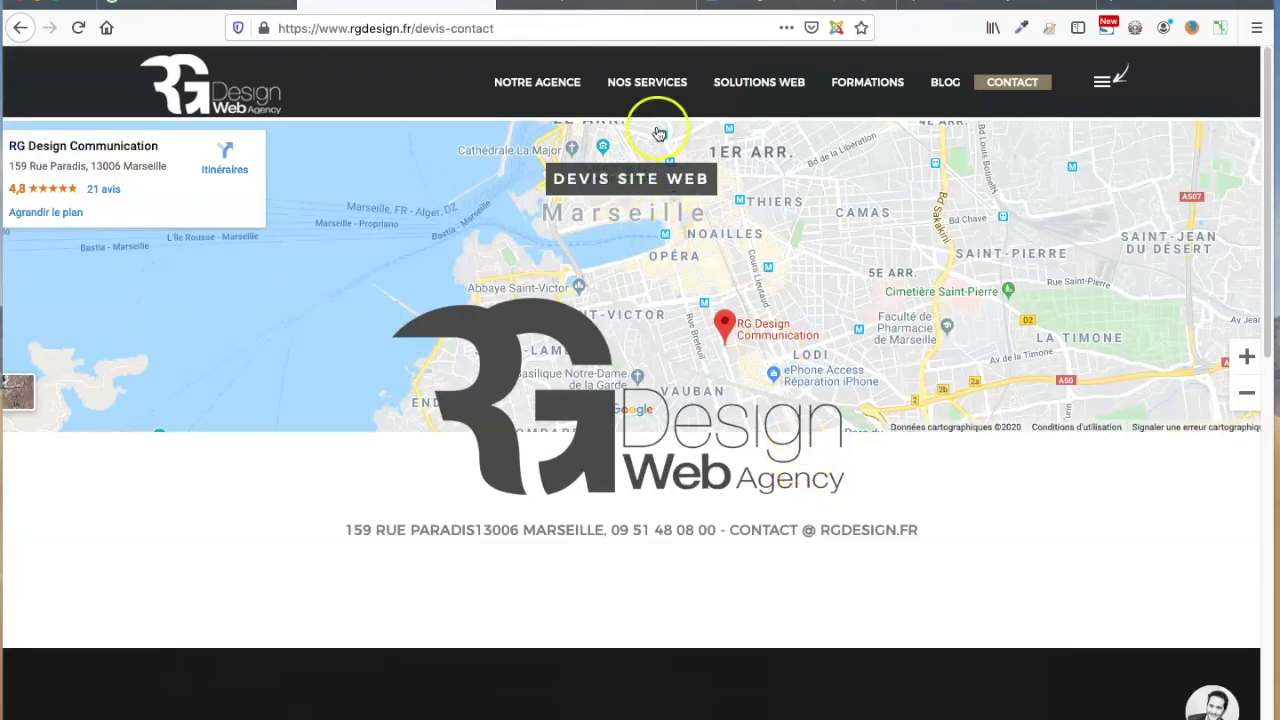
Step: Switch to the mystudiofitness.com contact page and inspect its embedded Google map and the error message over it
{"action": "left_click", "coordinate": [560, 8]}
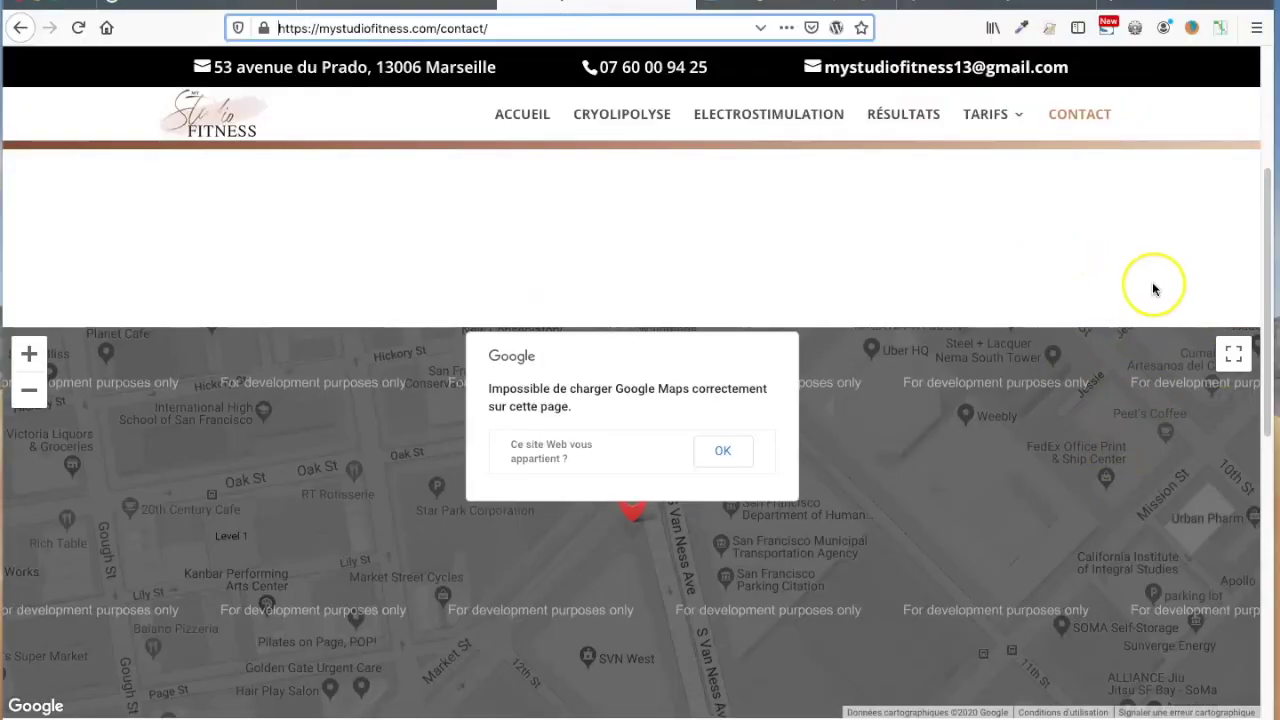
{"action": "scroll", "coordinate": [1151, 282], "scroll_direction": "down", "scroll_amount": 1}
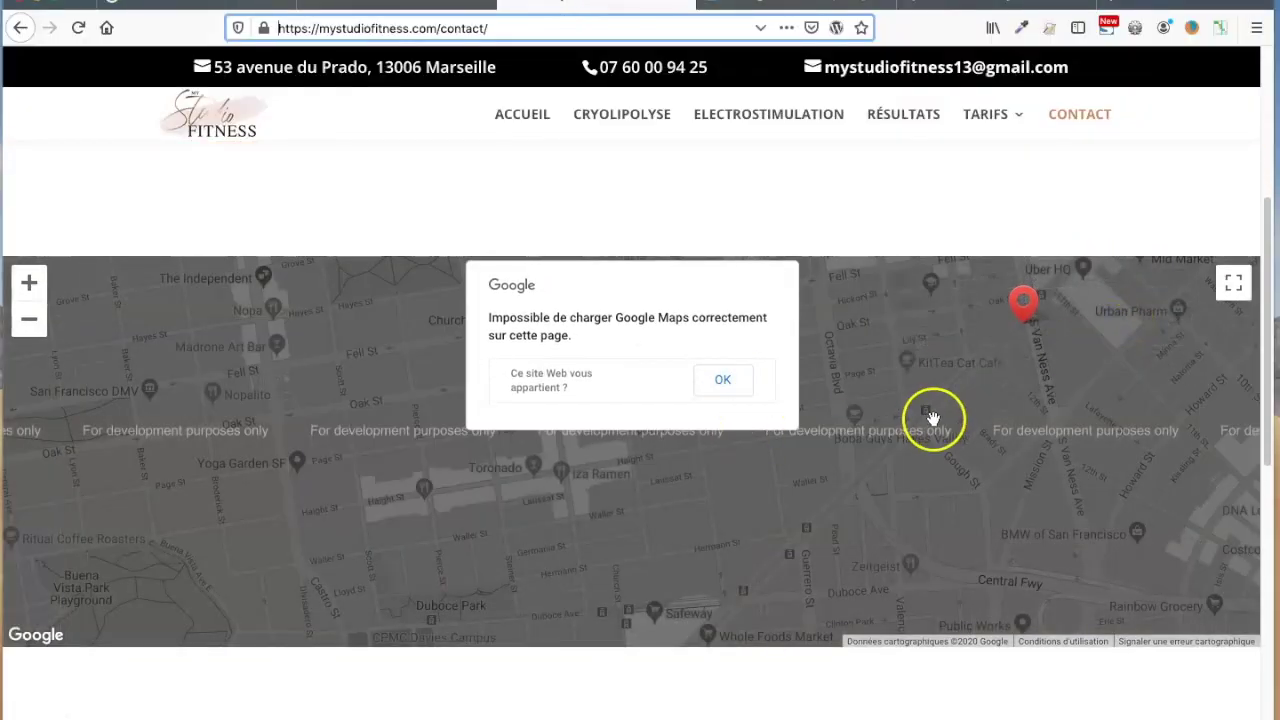
{"action": "left_click_drag", "start_coordinate": [934, 420], "coordinate": [779, 468]}
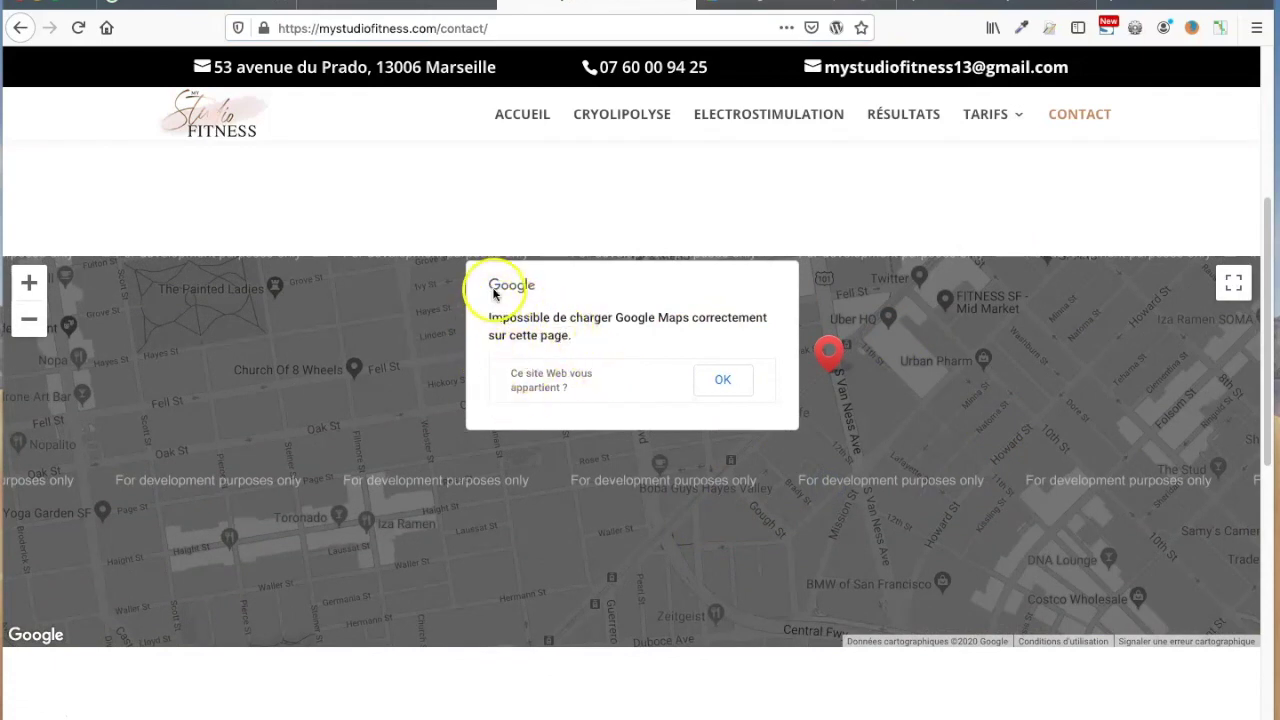
{"action": "left_click", "coordinate": [546, 331]}
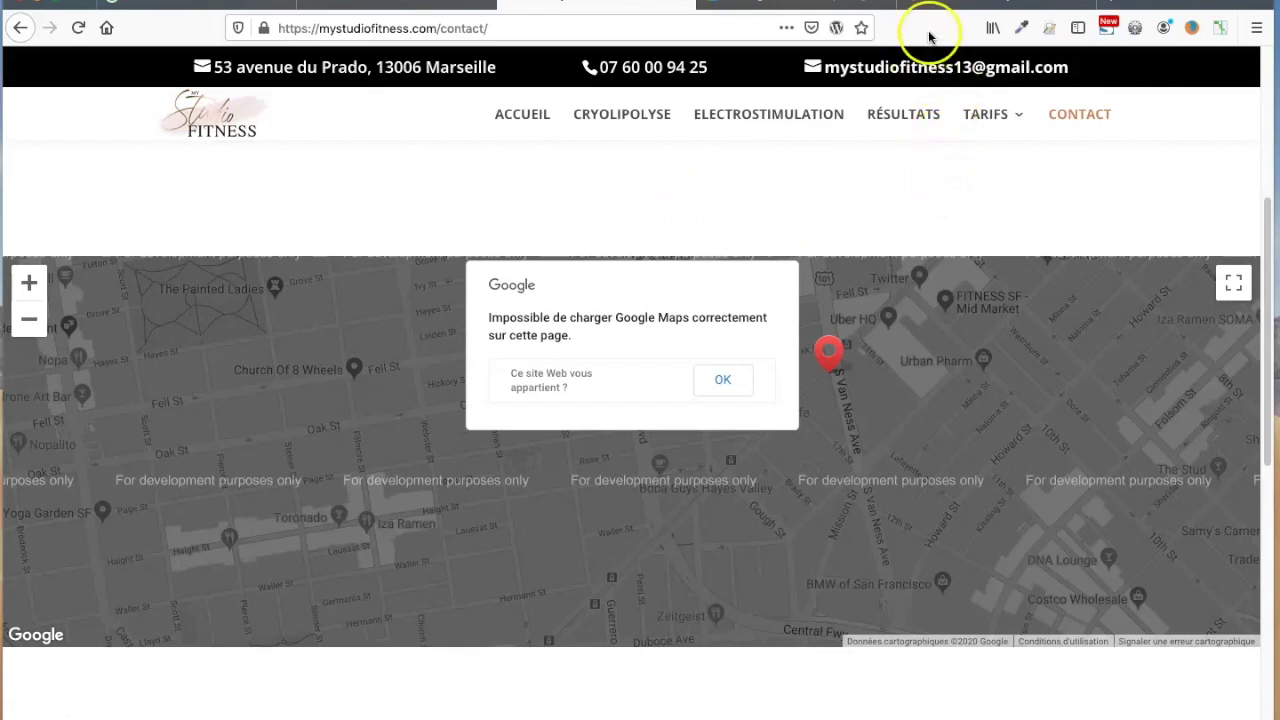
Step: Switch to the My Studio Fitness Divi theme options and locate the empty "Clé API de Google" field
{"action": "left_click", "coordinate": [955, 2]}
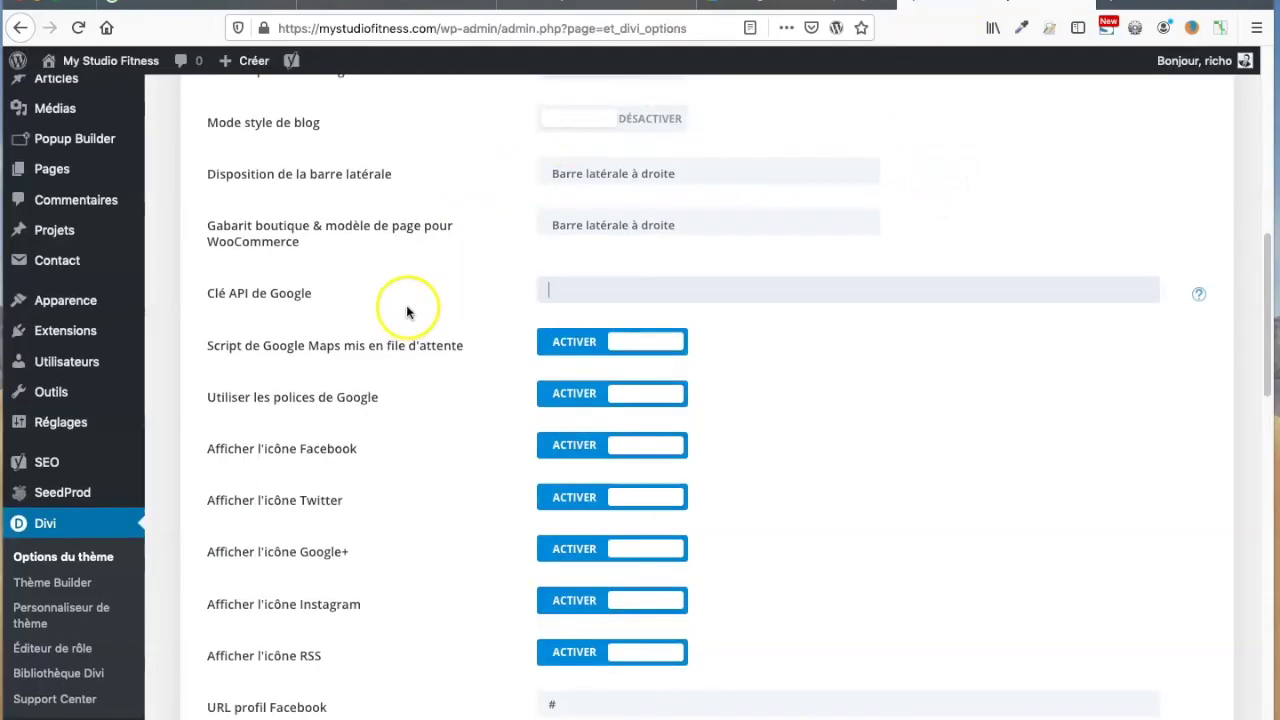
{"action": "left_click_drag", "start_coordinate": [206, 303], "coordinate": [325, 303]}
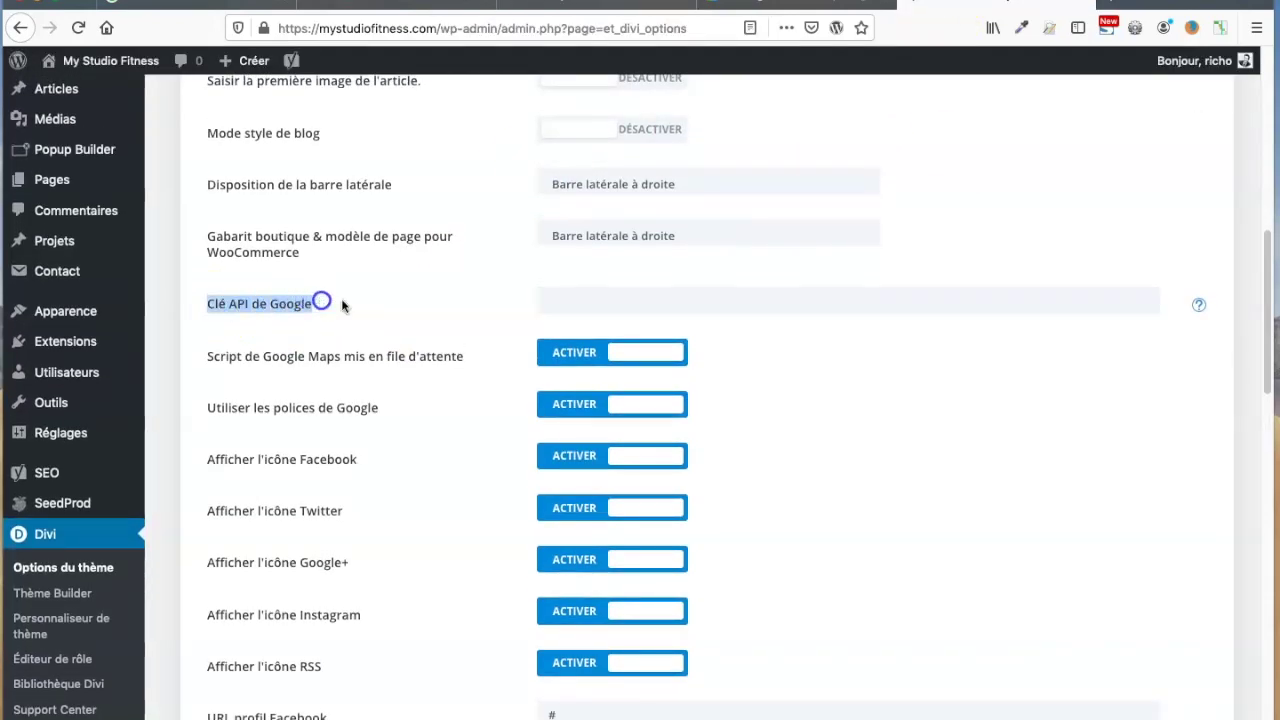
{"action": "left_click", "coordinate": [596, 292]}
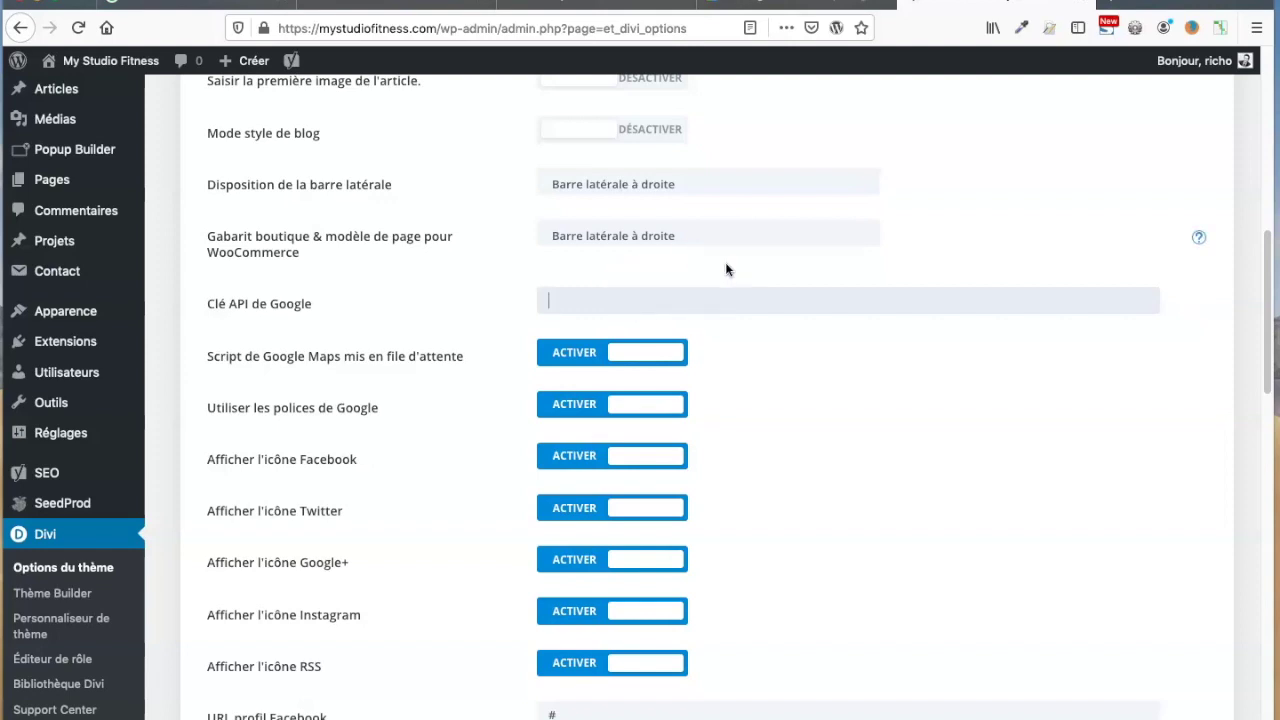
Step: Search the web for "google api" and open the Google Maps Platform geolocation API result
{"action": "left_click", "coordinate": [781, 6]}
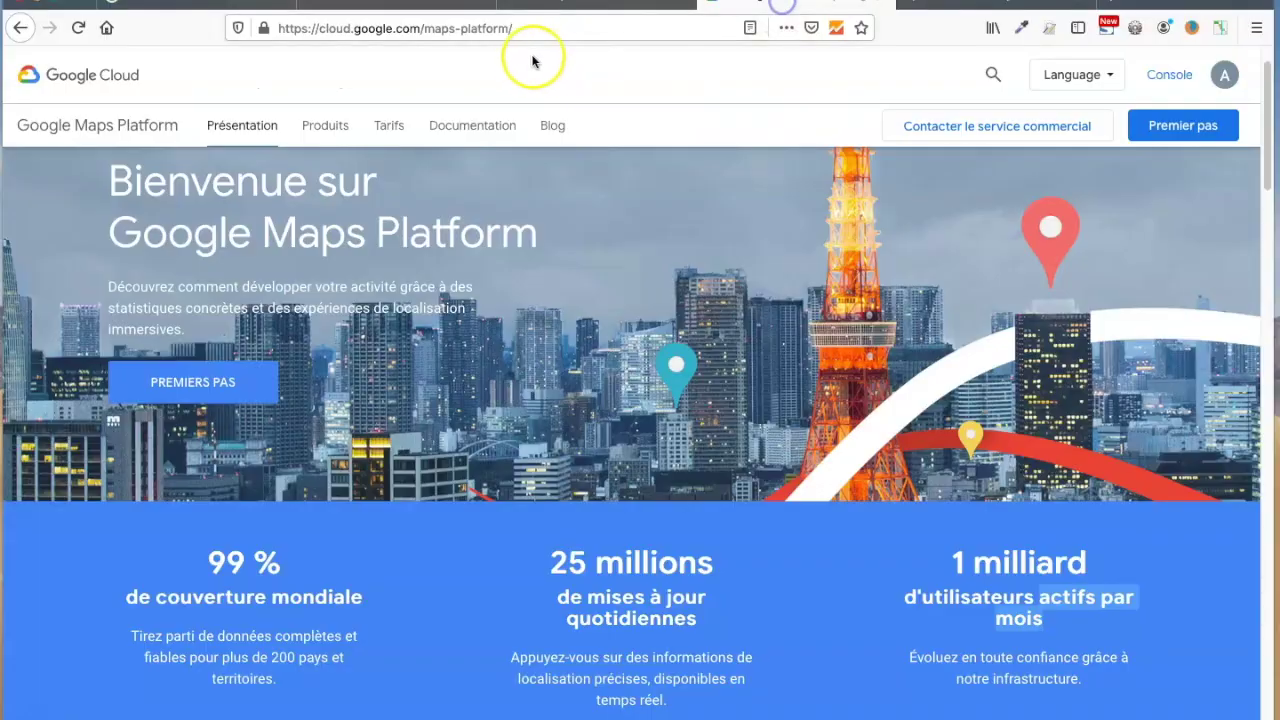
{"action": "left_click", "coordinate": [523, 37]}
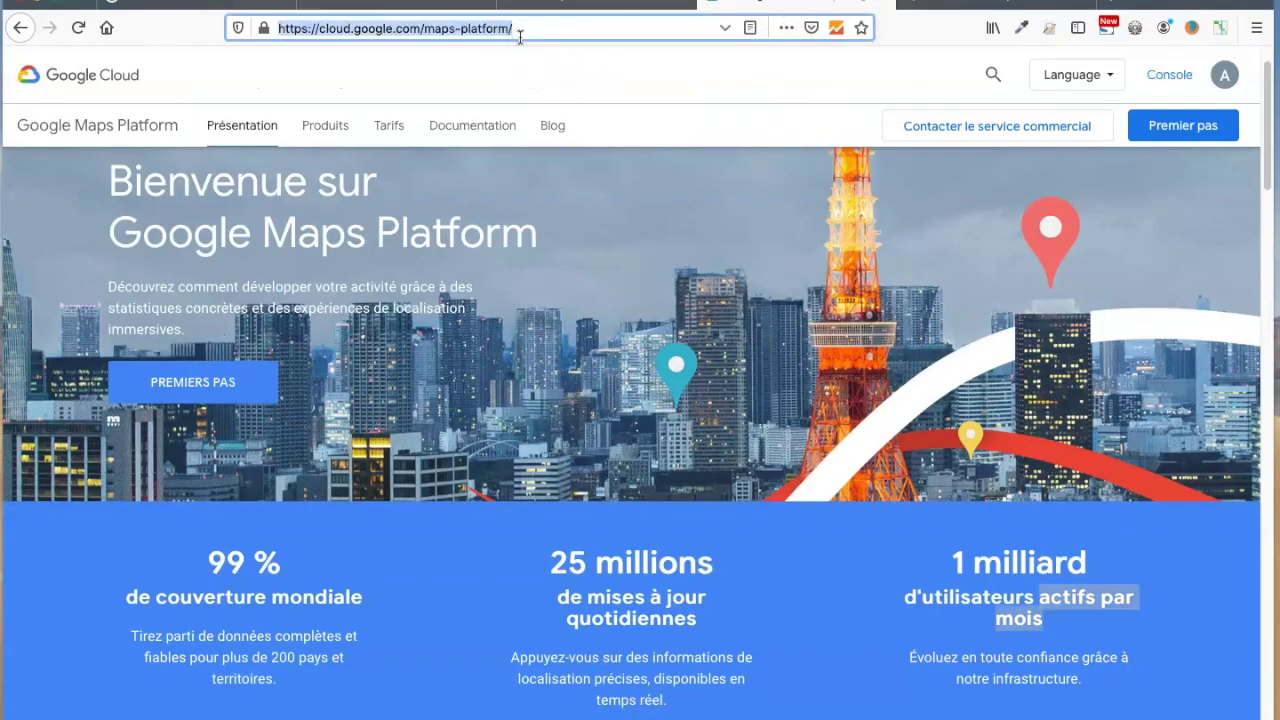
{"action": "type", "text": "google api"}
{"action": "key", "text": "Return"}
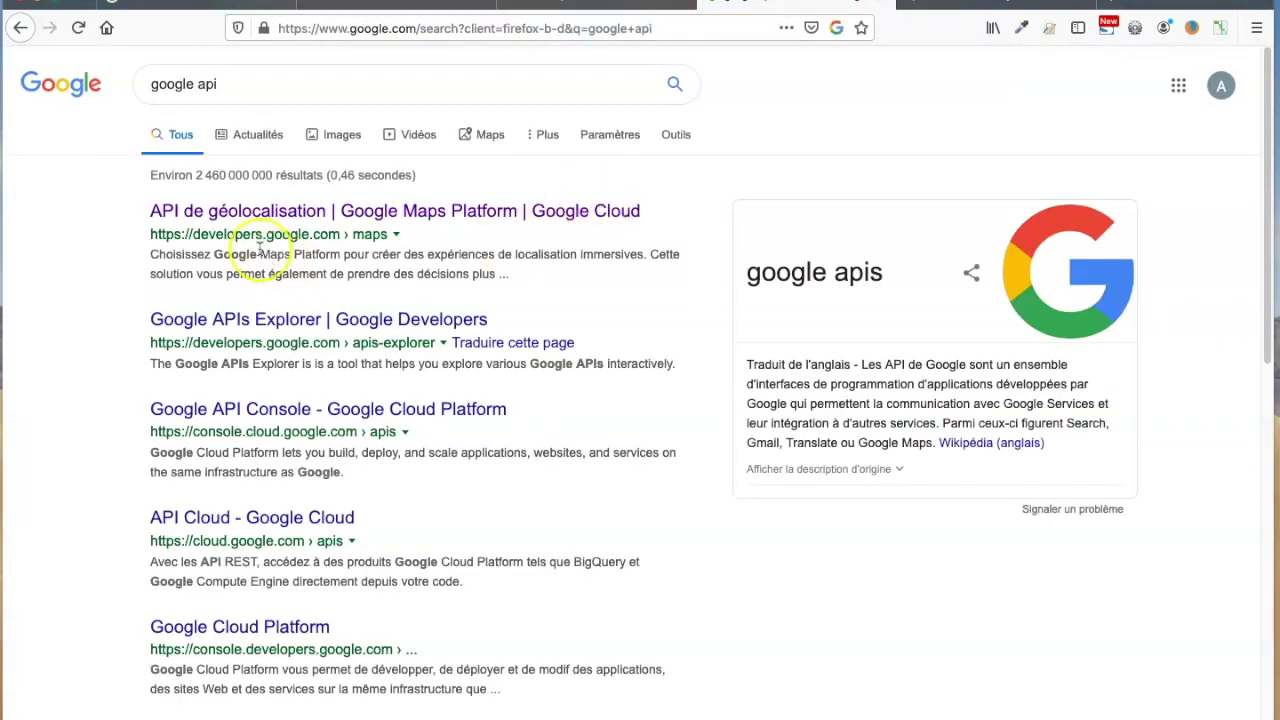
{"action": "left_click", "coordinate": [258, 214]}
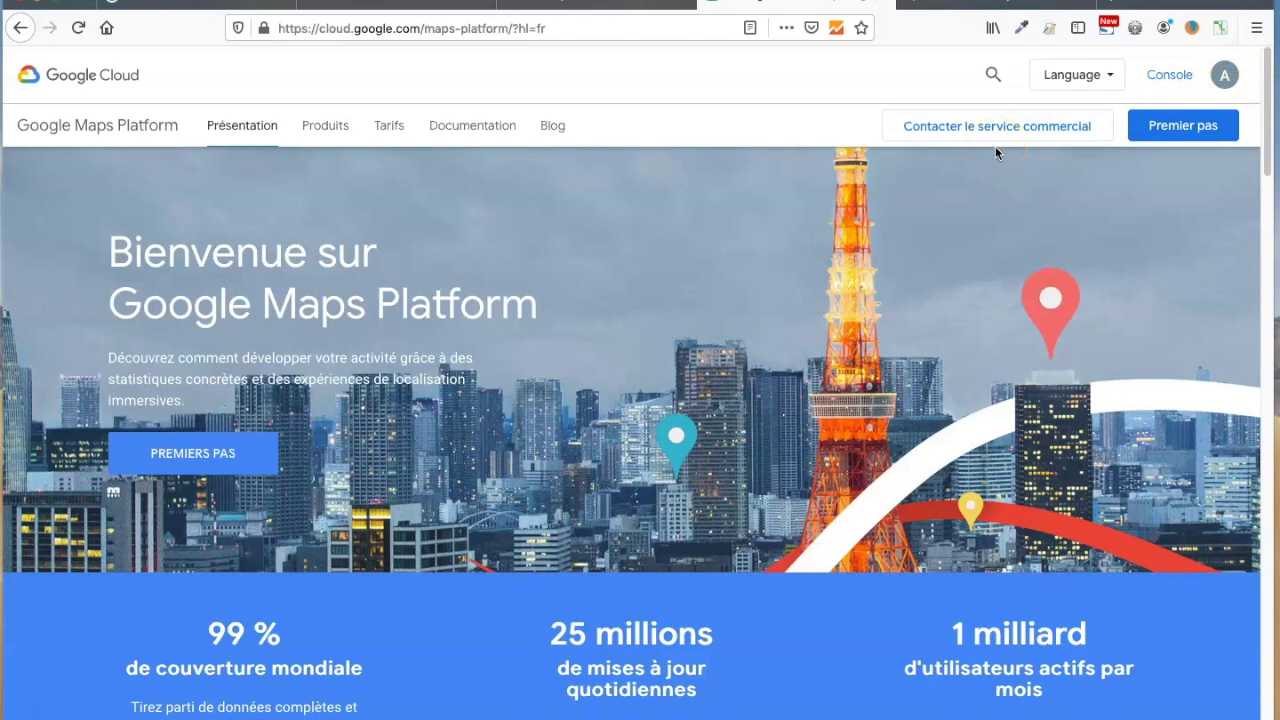
Step: Start the Google Maps Platform setup and create a project named "Google Map"
{"action": "left_click", "coordinate": [1190, 136]}
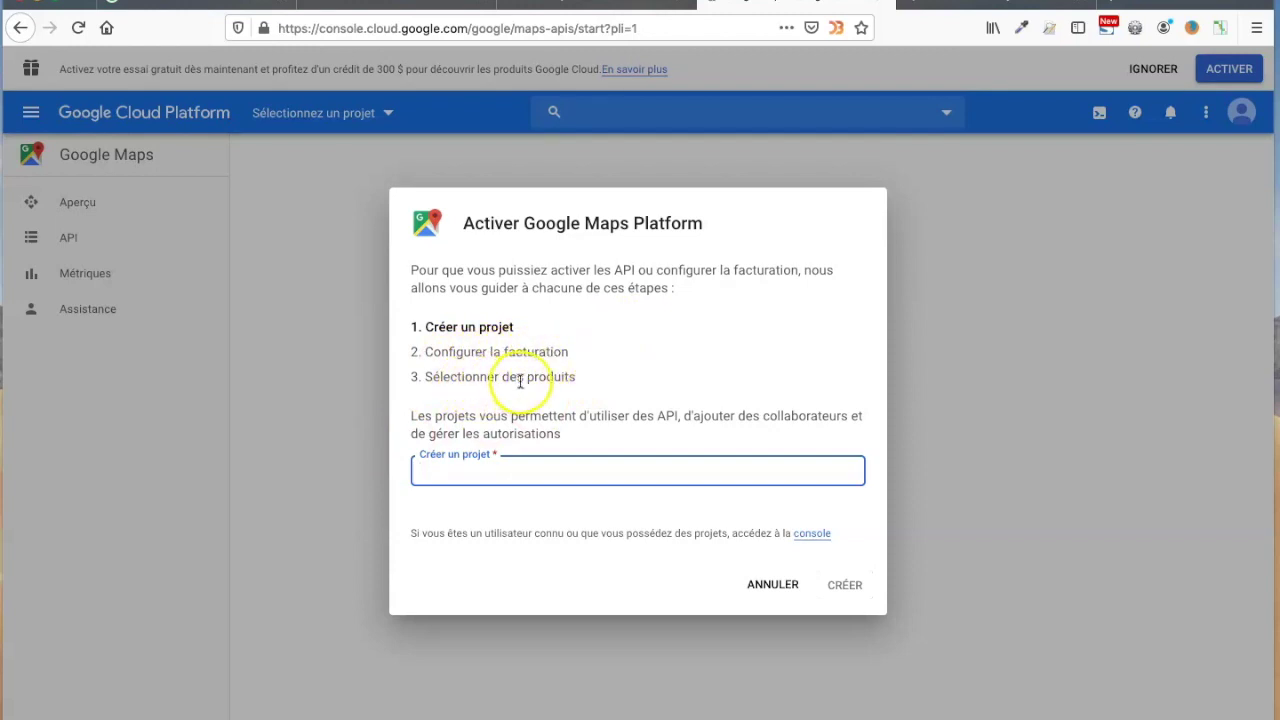
{"action": "left_click", "coordinate": [453, 471]}
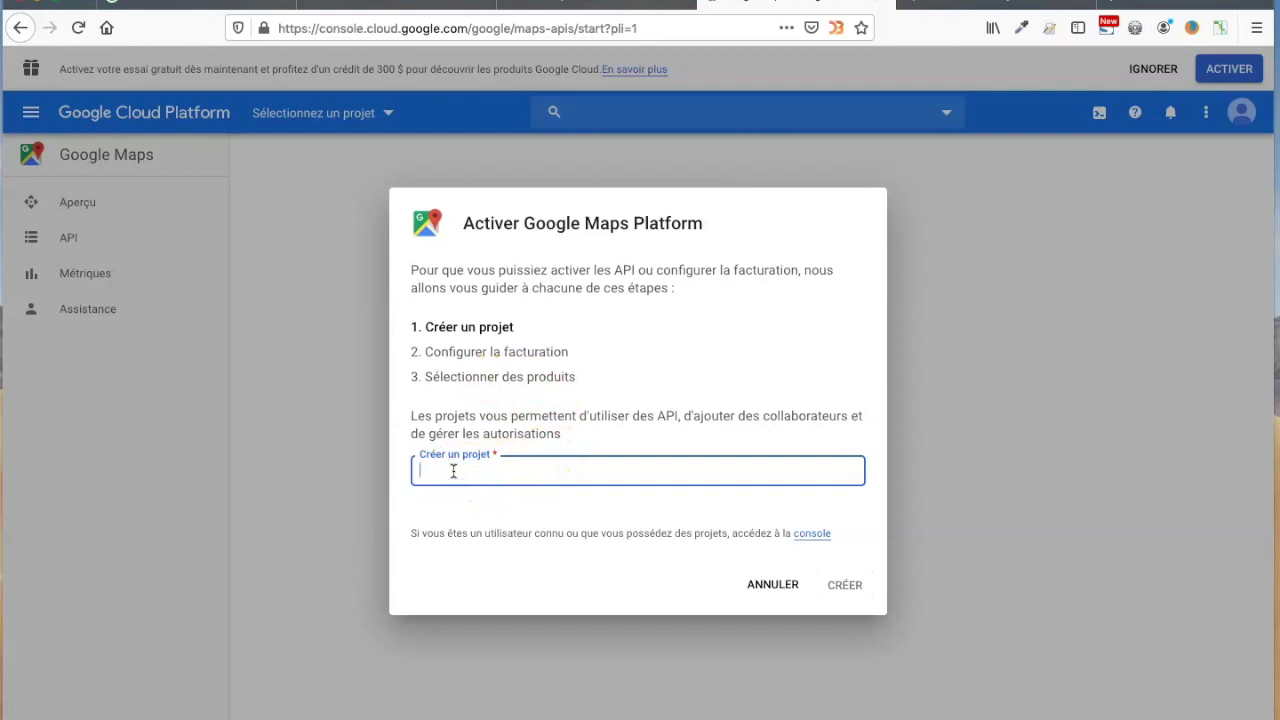
{"action": "type", "text": "Google Map"}
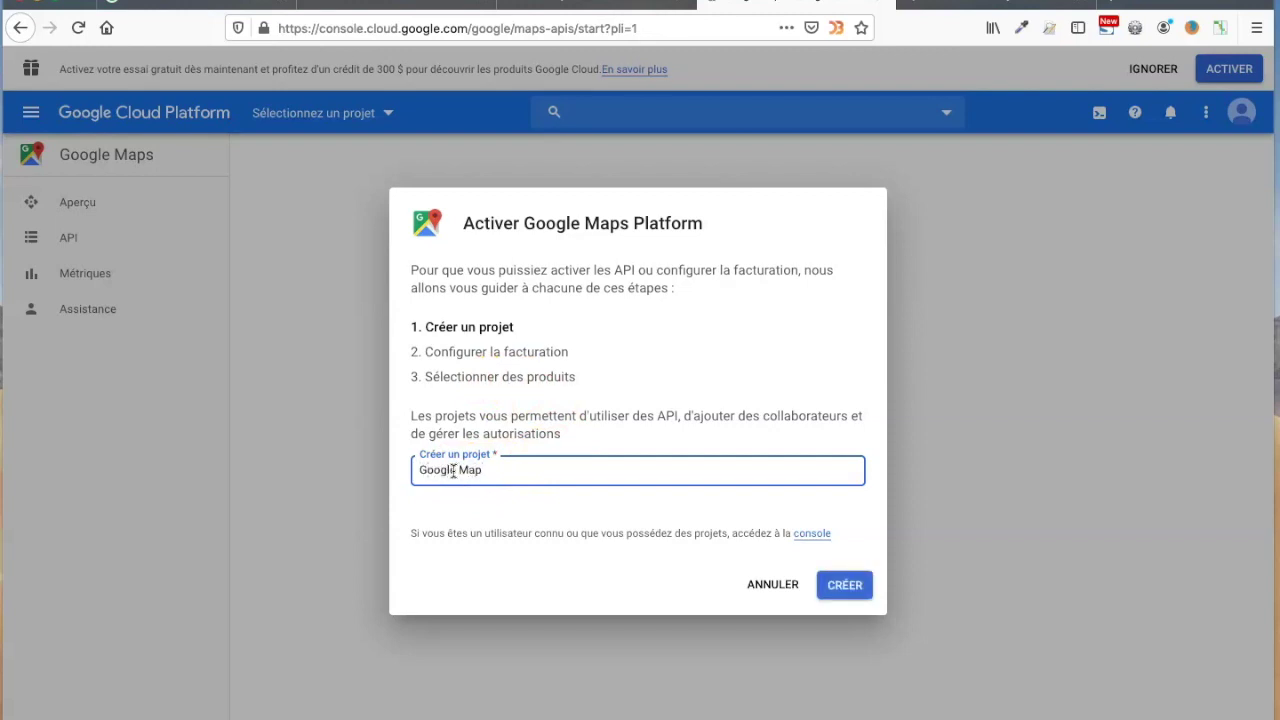
{"action": "left_click", "coordinate": [849, 586]}
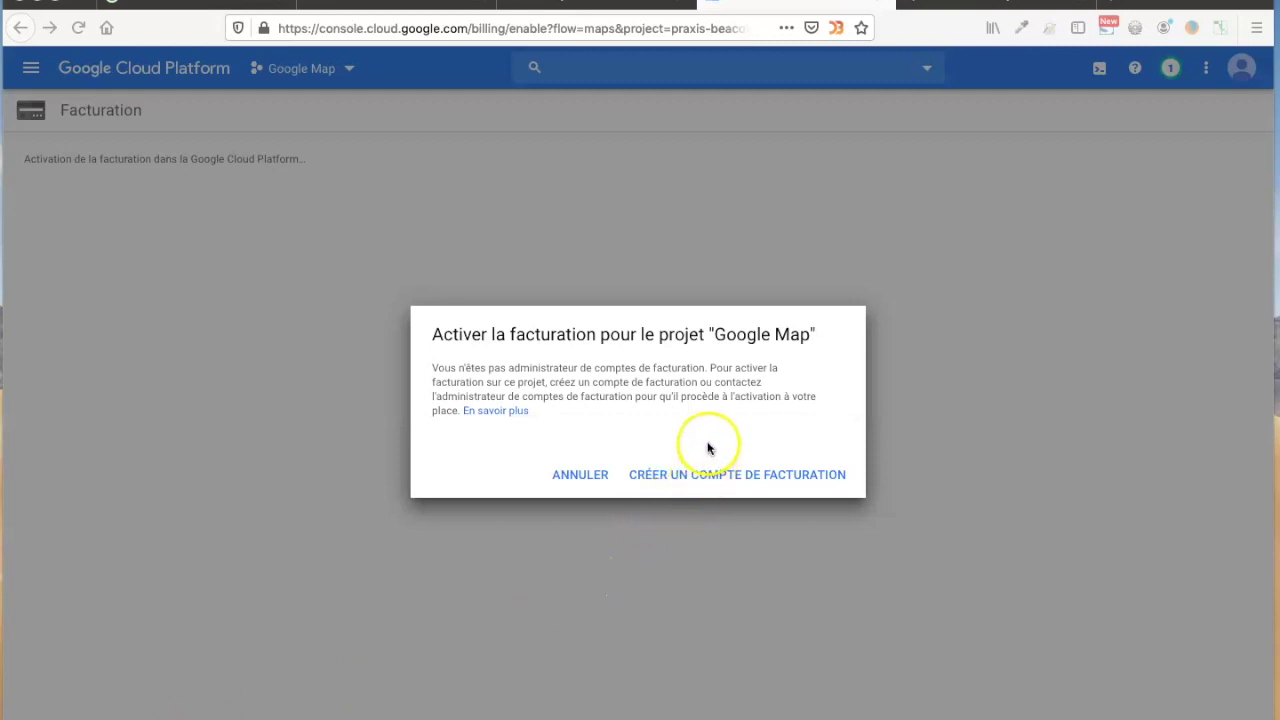
Step: Start creating a billing account for the project and accept the free-trial terms of use with France as the country
{"action": "left_click", "coordinate": [706, 476]}
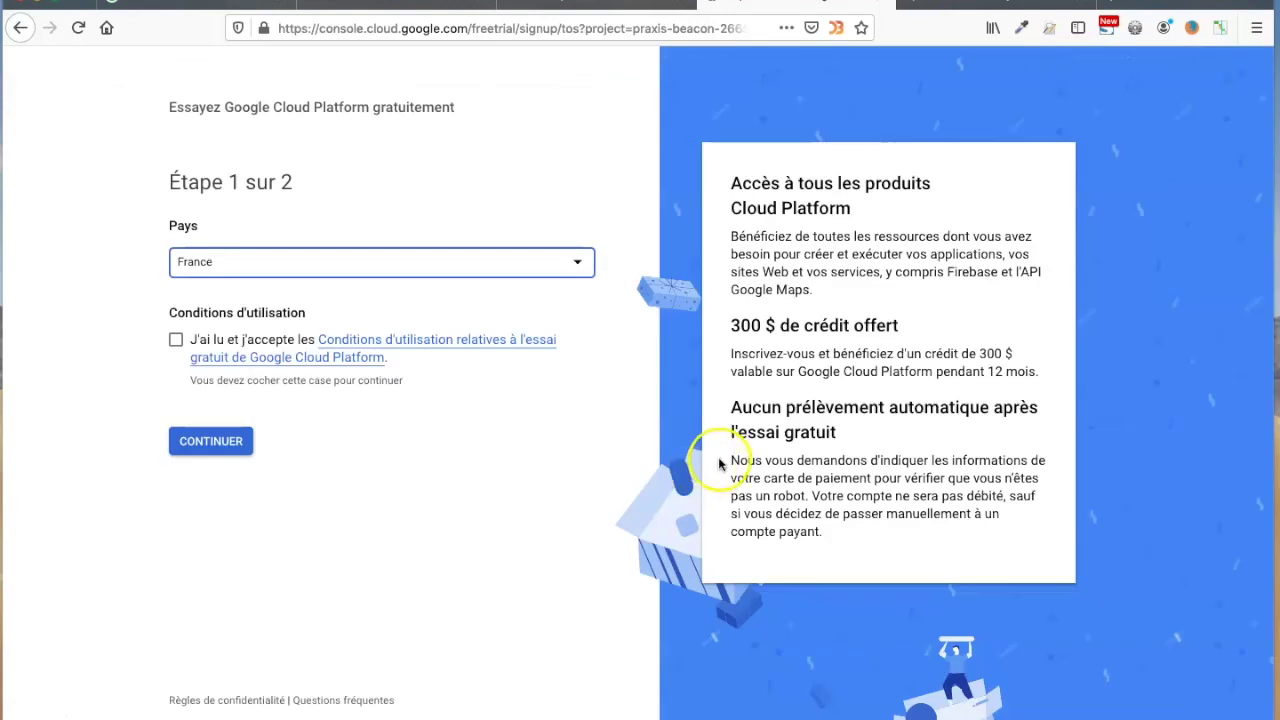
{"action": "left_click", "coordinate": [176, 340]}
{"action": "left_click", "coordinate": [224, 448]}
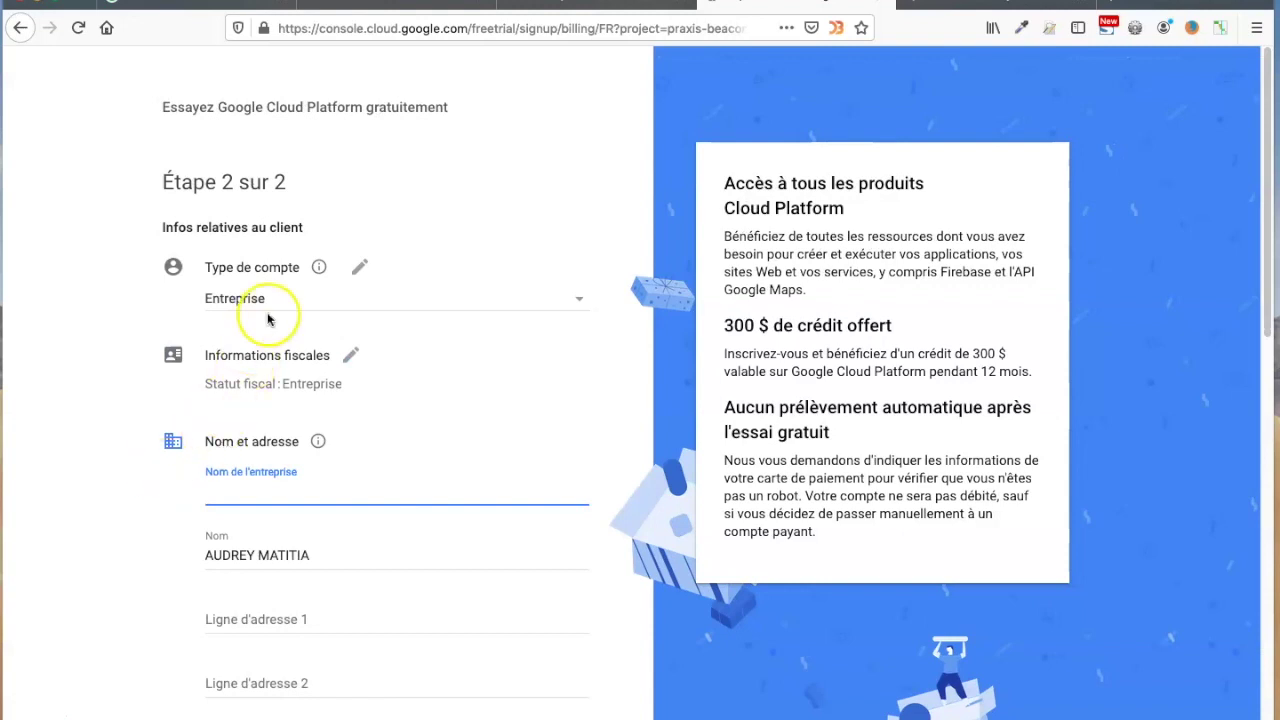
Step: Review the customer and payment details, look at the bank account option, and choose a credit or debit card as payment method
{"action": "scroll", "coordinate": [274, 318], "scroll_direction": "down", "scroll_amount": 1}
{"action": "scroll", "coordinate": [274, 324], "scroll_direction": "up", "scroll_amount": 1}
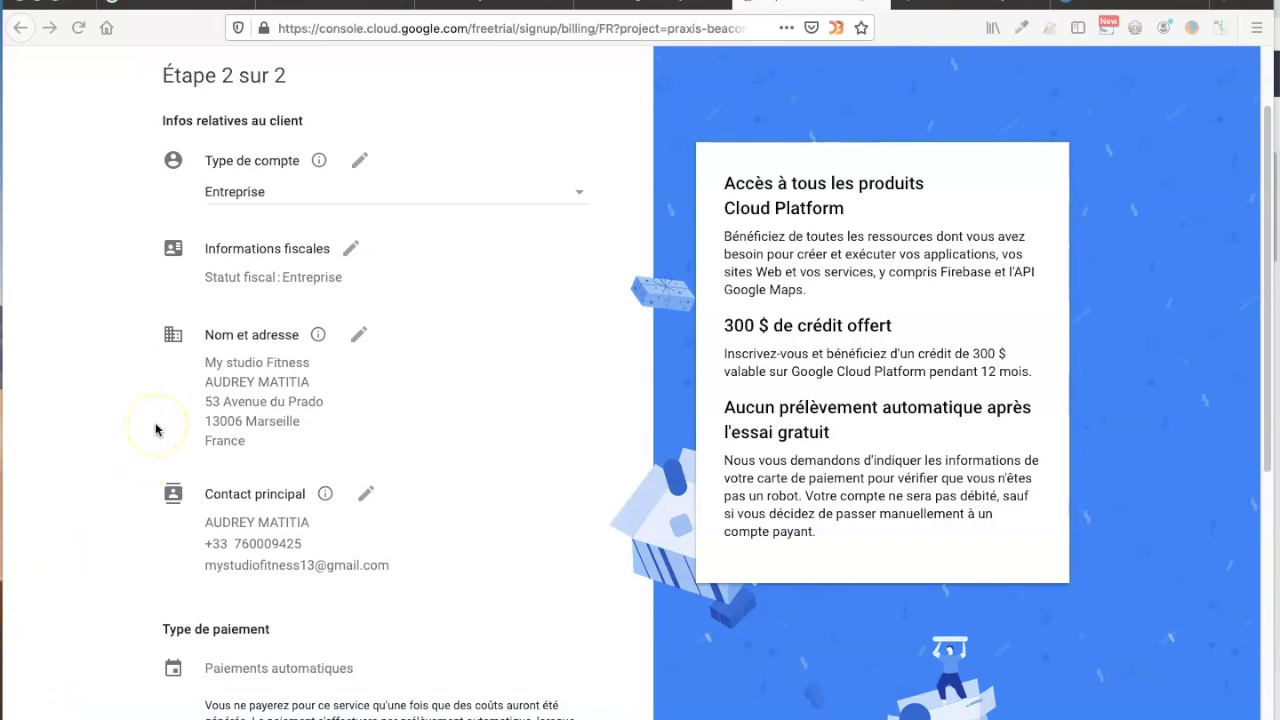
{"action": "scroll", "coordinate": [143, 360], "scroll_direction": "down", "scroll_amount": 3}
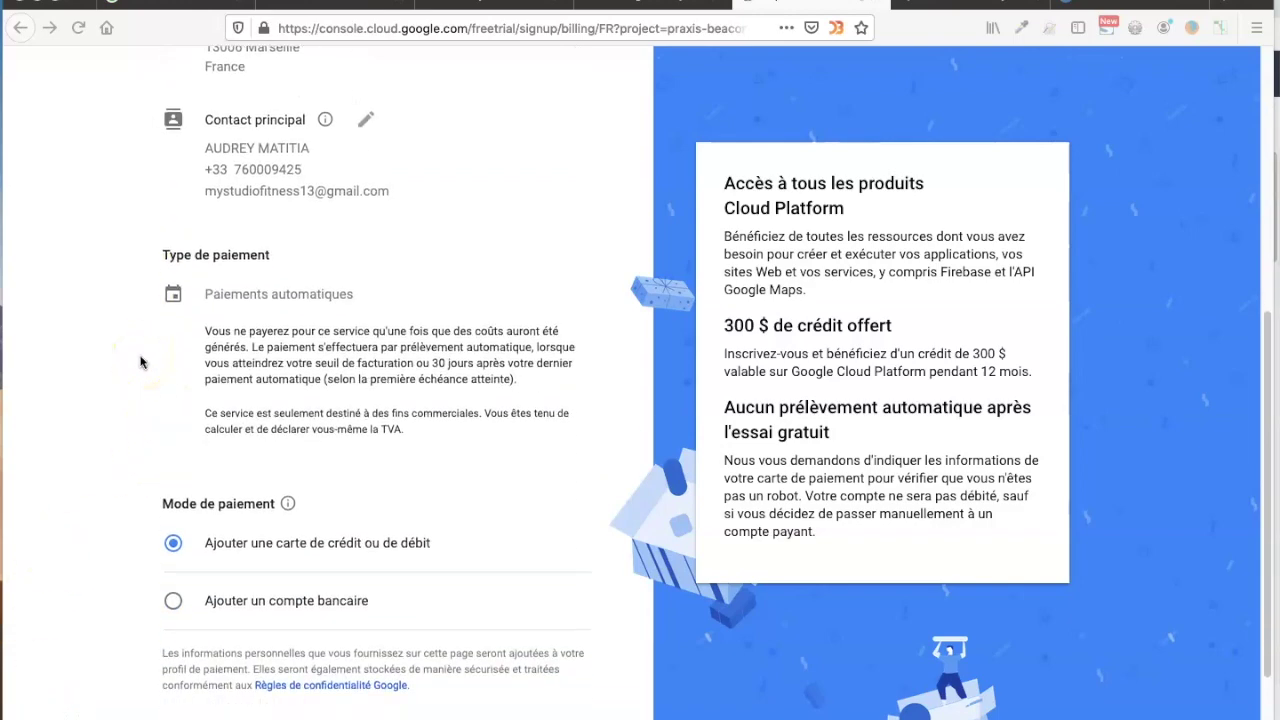
{"action": "scroll", "coordinate": [142, 361], "scroll_direction": "down", "scroll_amount": 1}
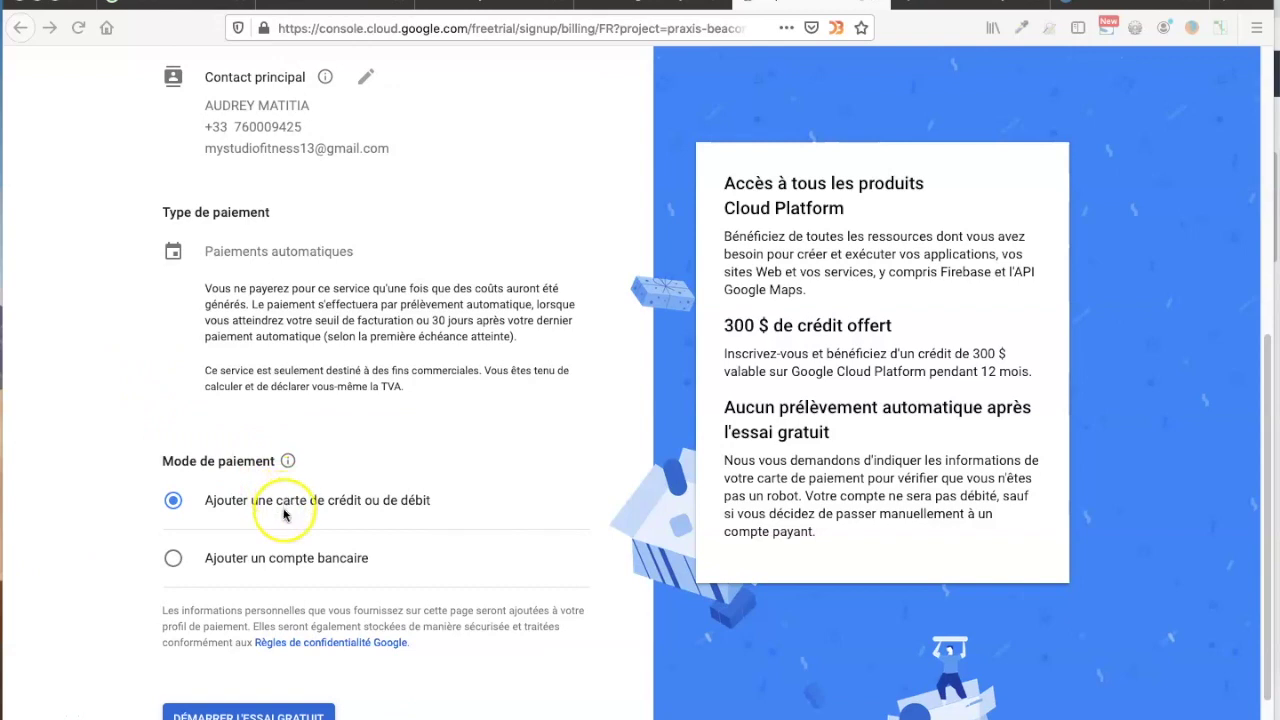
{"action": "left_click", "coordinate": [173, 557]}
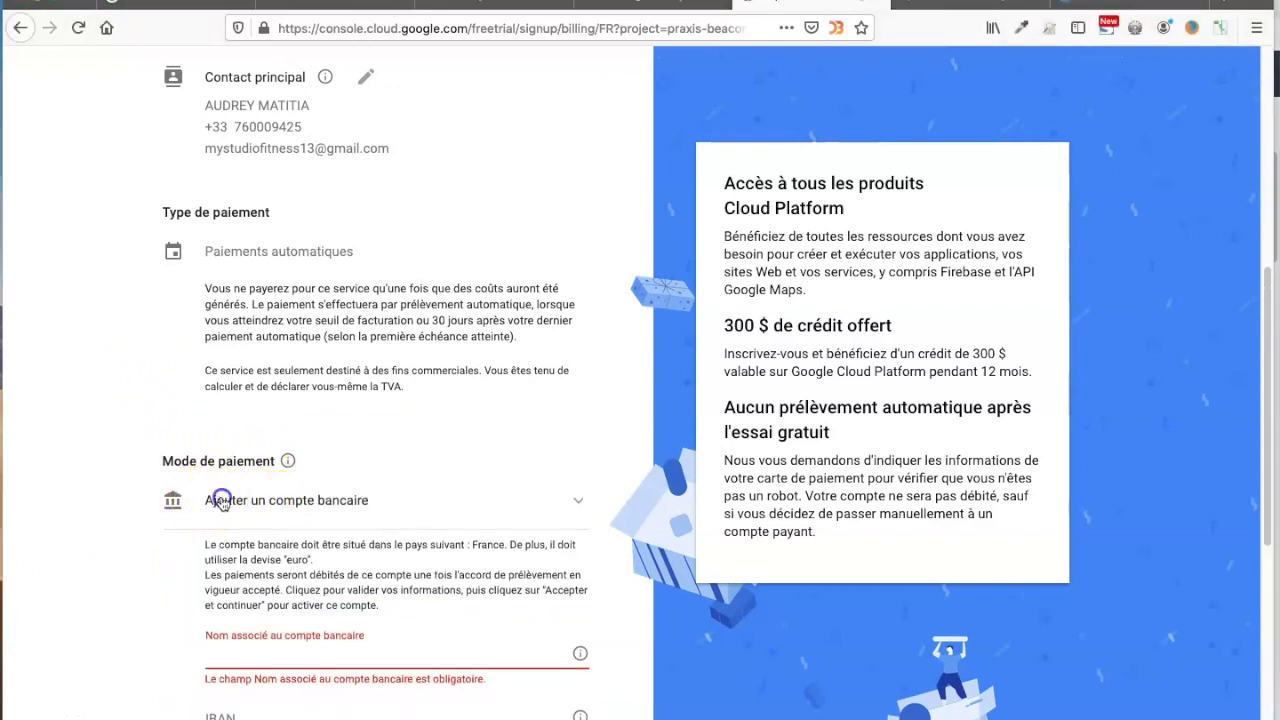
{"action": "left_click", "coordinate": [221, 502]}
{"action": "left_click", "coordinate": [225, 551]}
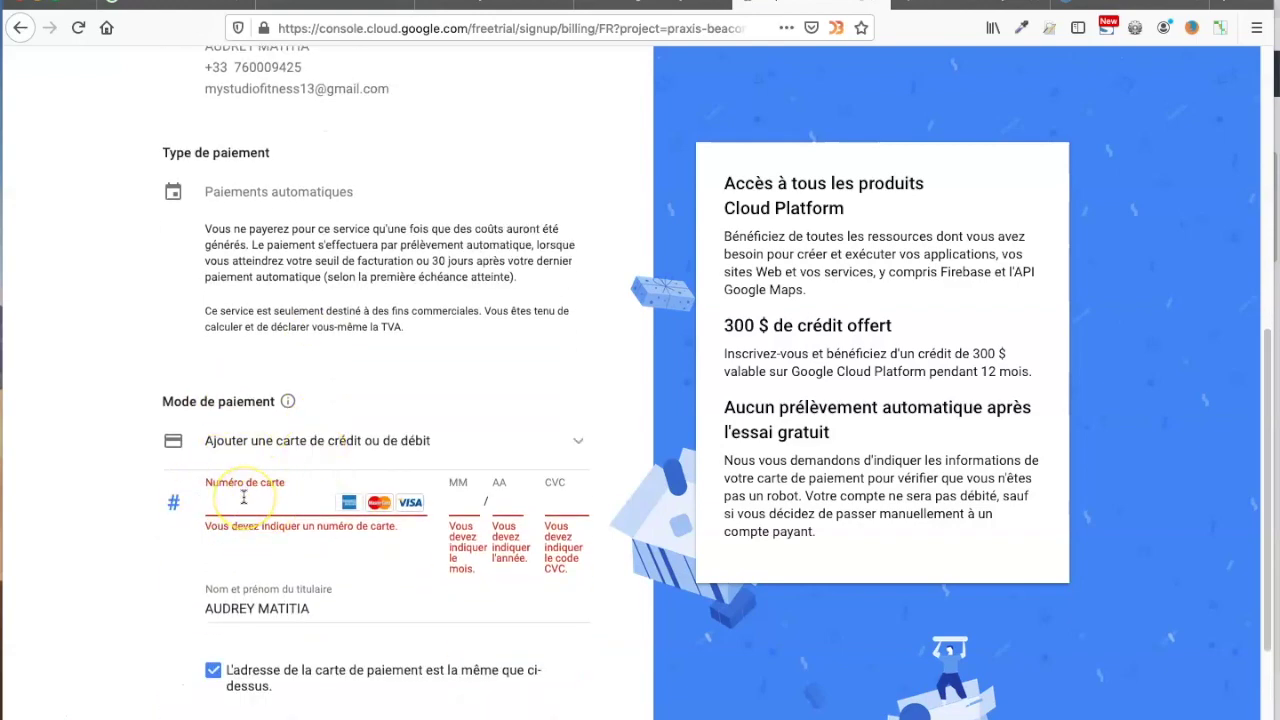
{"action": "scroll", "coordinate": [243, 497], "scroll_direction": "down", "scroll_amount": 3}
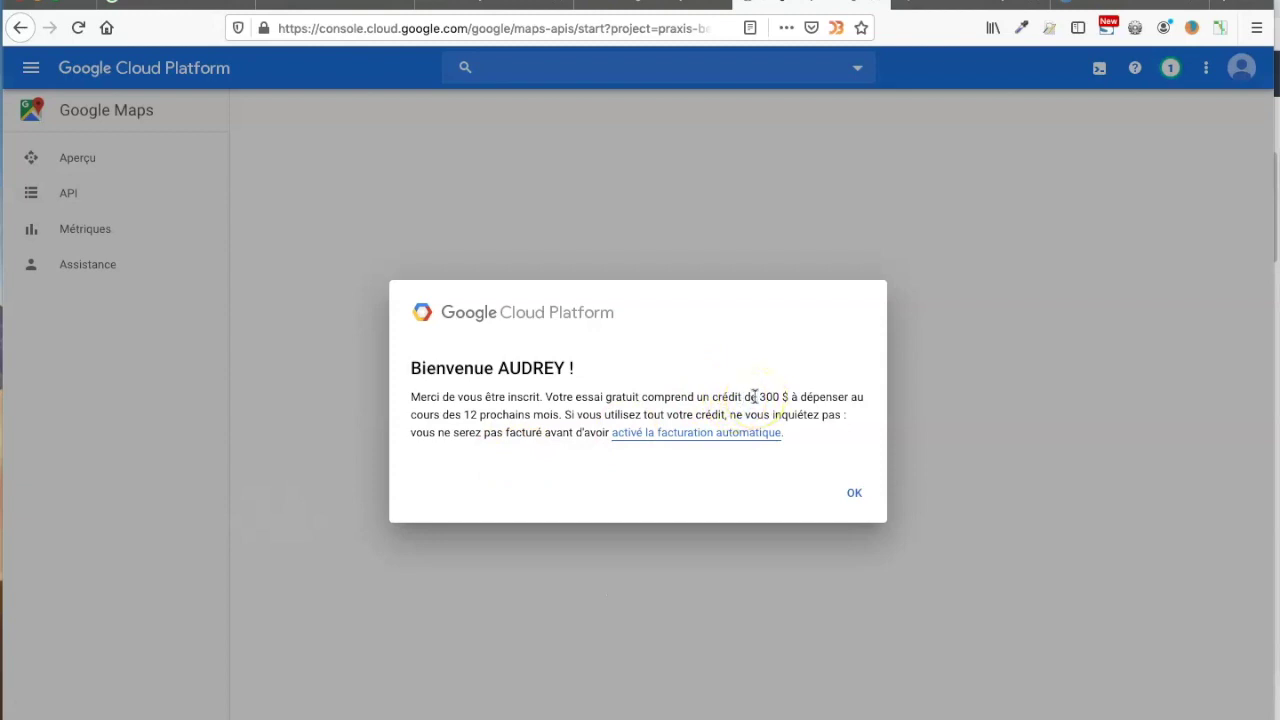
Step: Read the free-trial credit information in the welcome message and dismiss it
{"action": "left_click_drag", "start_coordinate": [760, 396], "coordinate": [792, 397]}
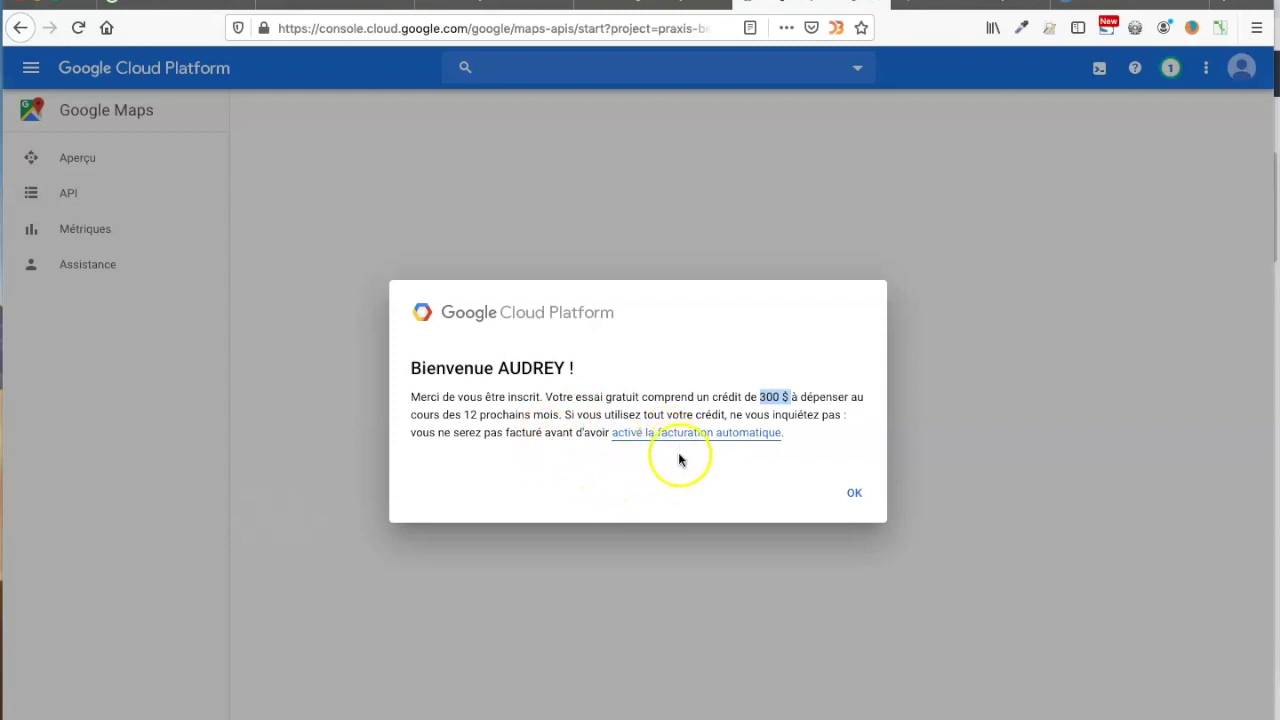
{"action": "left_click", "coordinate": [602, 400]}
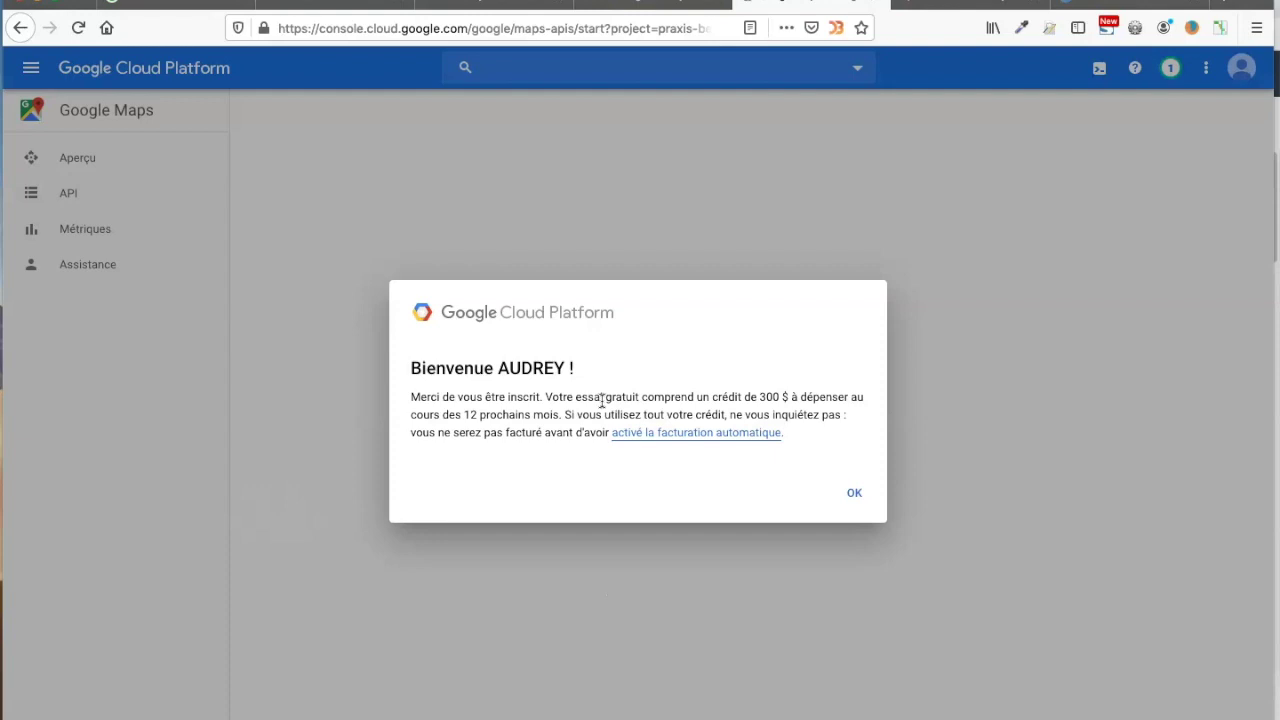
{"action": "left_click", "coordinate": [763, 495]}
{"action": "left_click", "coordinate": [858, 494]}
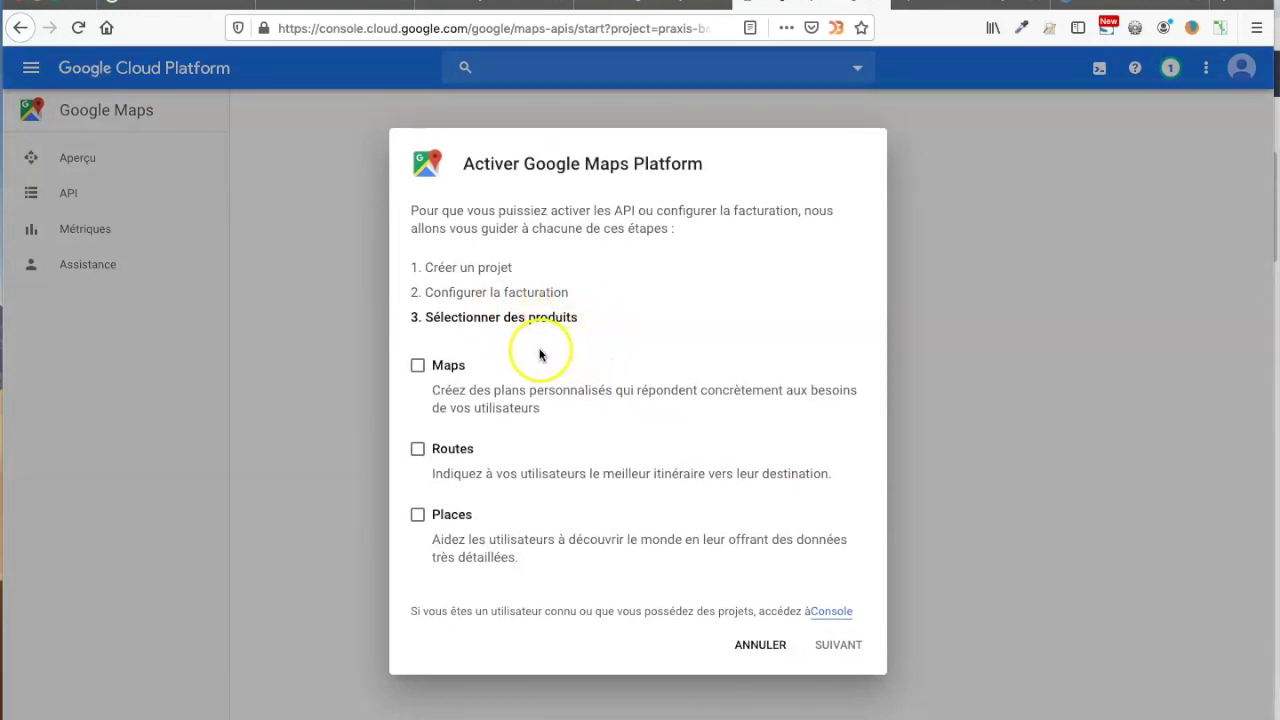
Step: Select the Maps product for the project and activate its APIs to generate an API key
{"action": "mouse_move", "coordinate": [418, 367]}
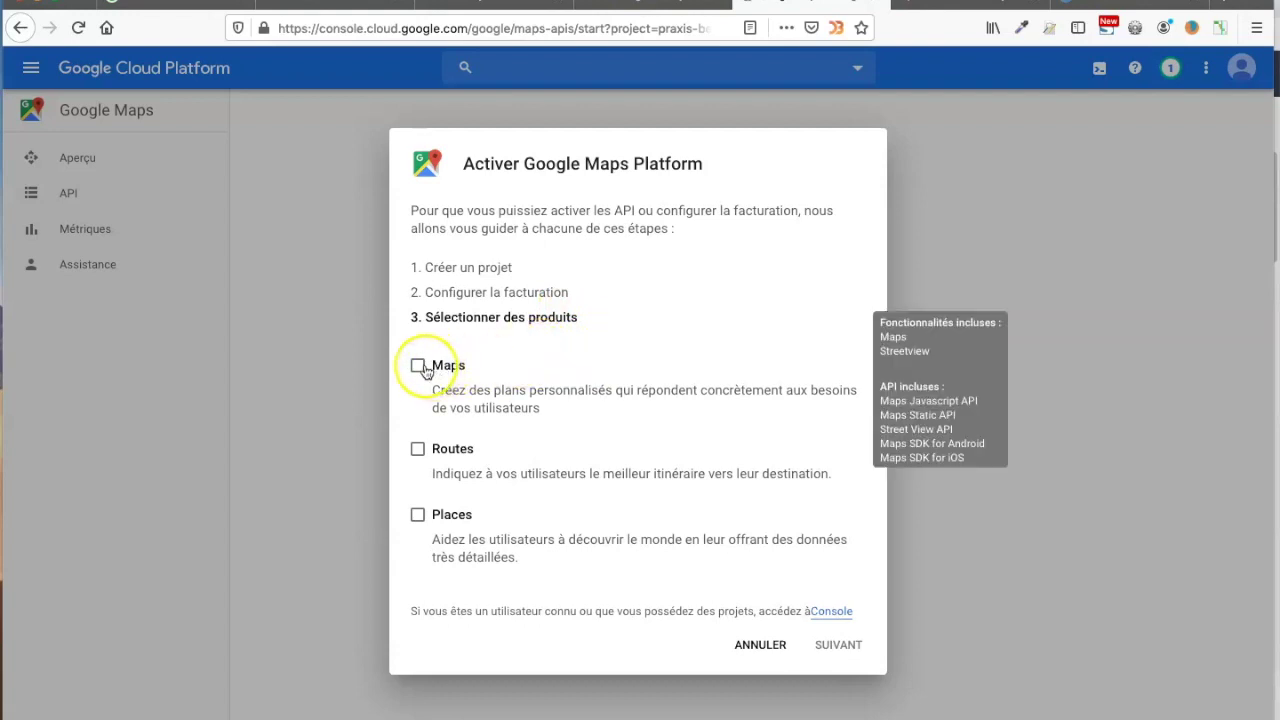
{"action": "left_click", "coordinate": [418, 367]}
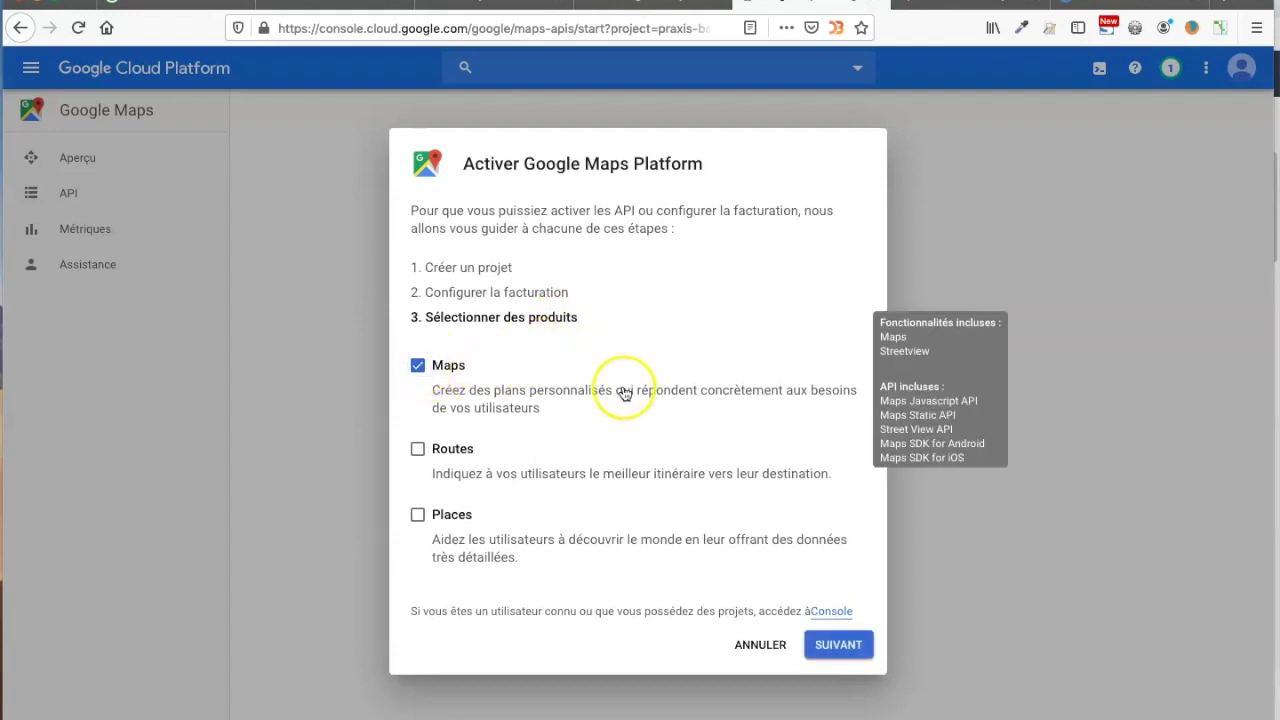
{"action": "left_click", "coordinate": [845, 645]}
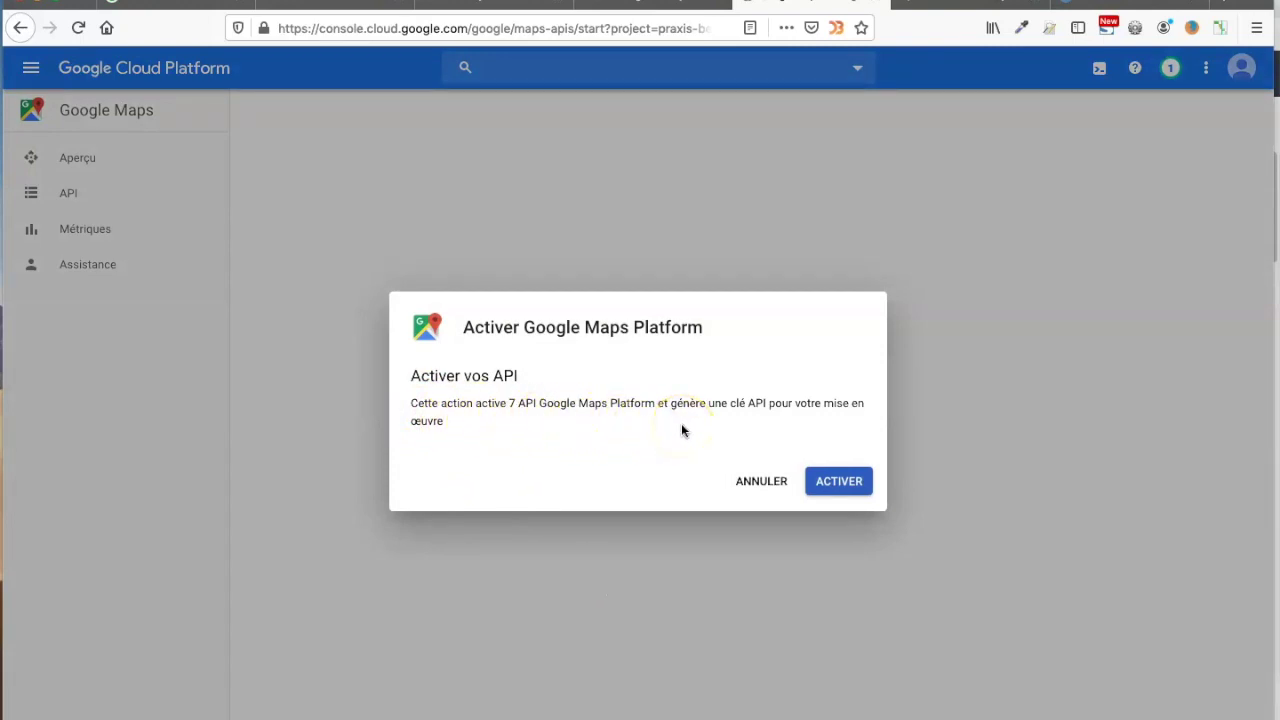
{"action": "left_click", "coordinate": [838, 481]}
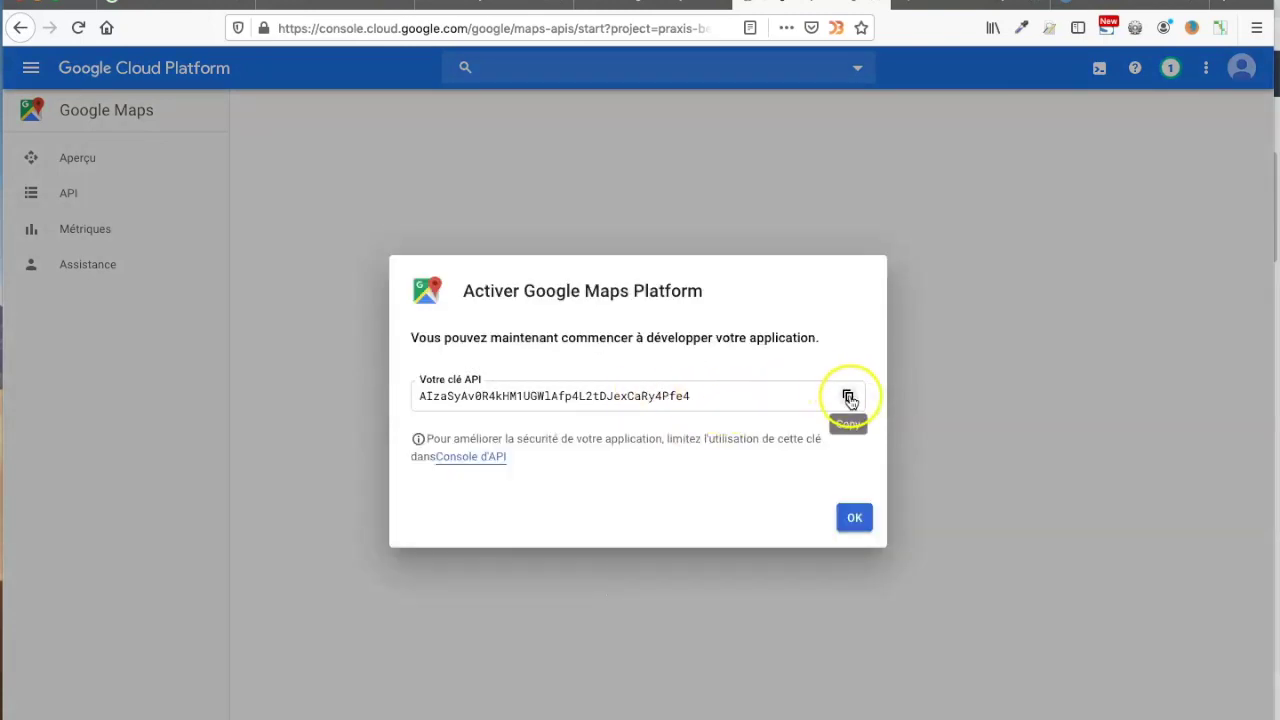
Step: Copy the generated Maps API key, close the activation dialog, and open the settings for securing the new key
{"action": "left_click", "coordinate": [849, 398]}
{"action": "left_click", "coordinate": [860, 517]}
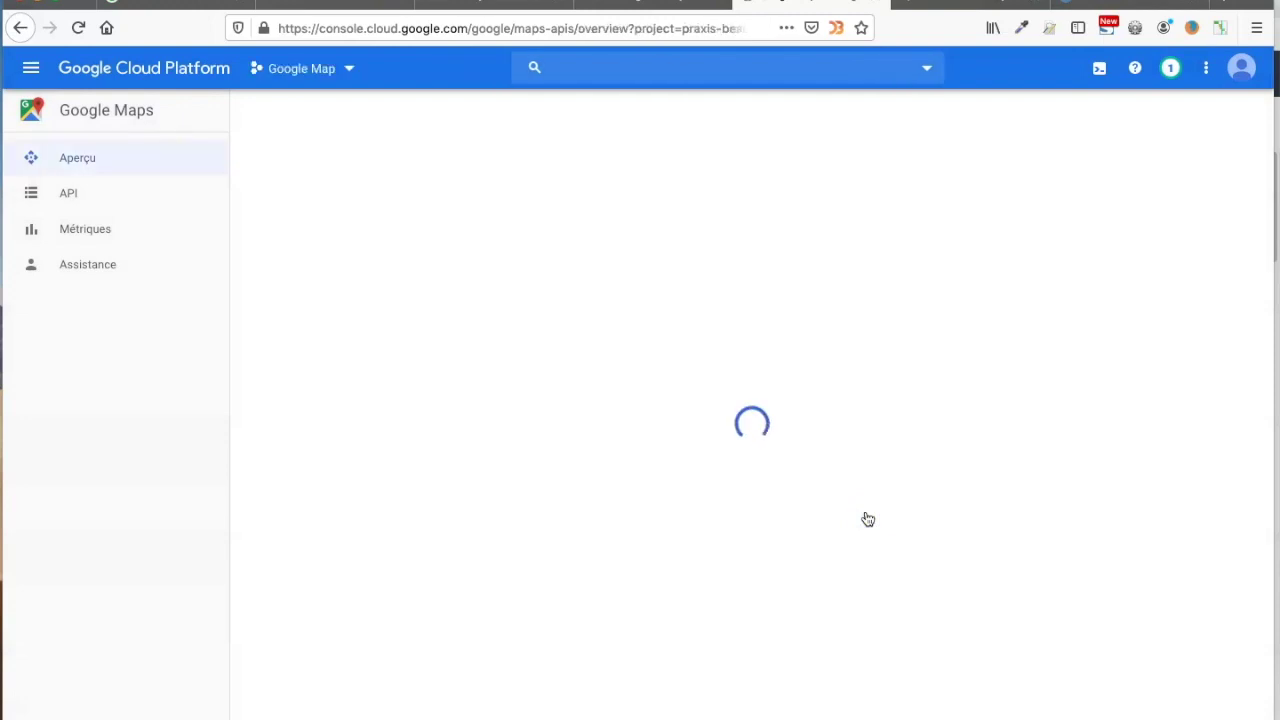
{"action": "left_click", "coordinate": [860, 521]}
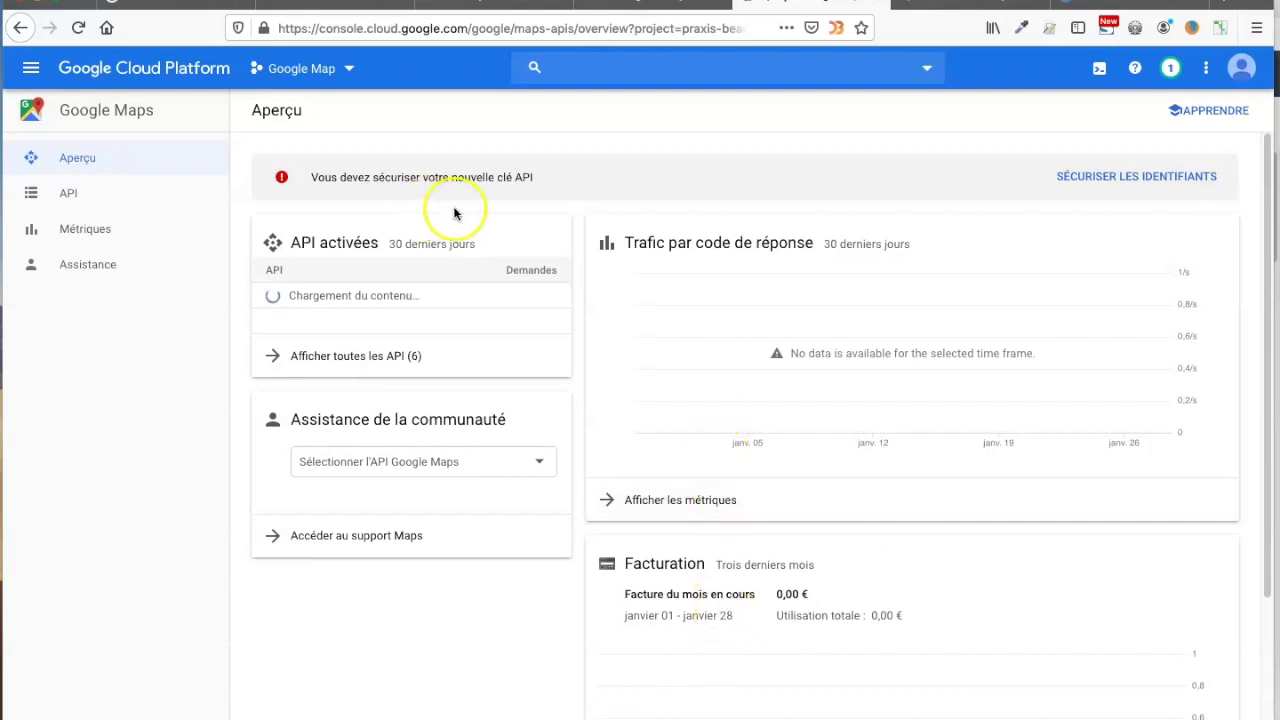
{"action": "left_click", "coordinate": [1125, 180]}
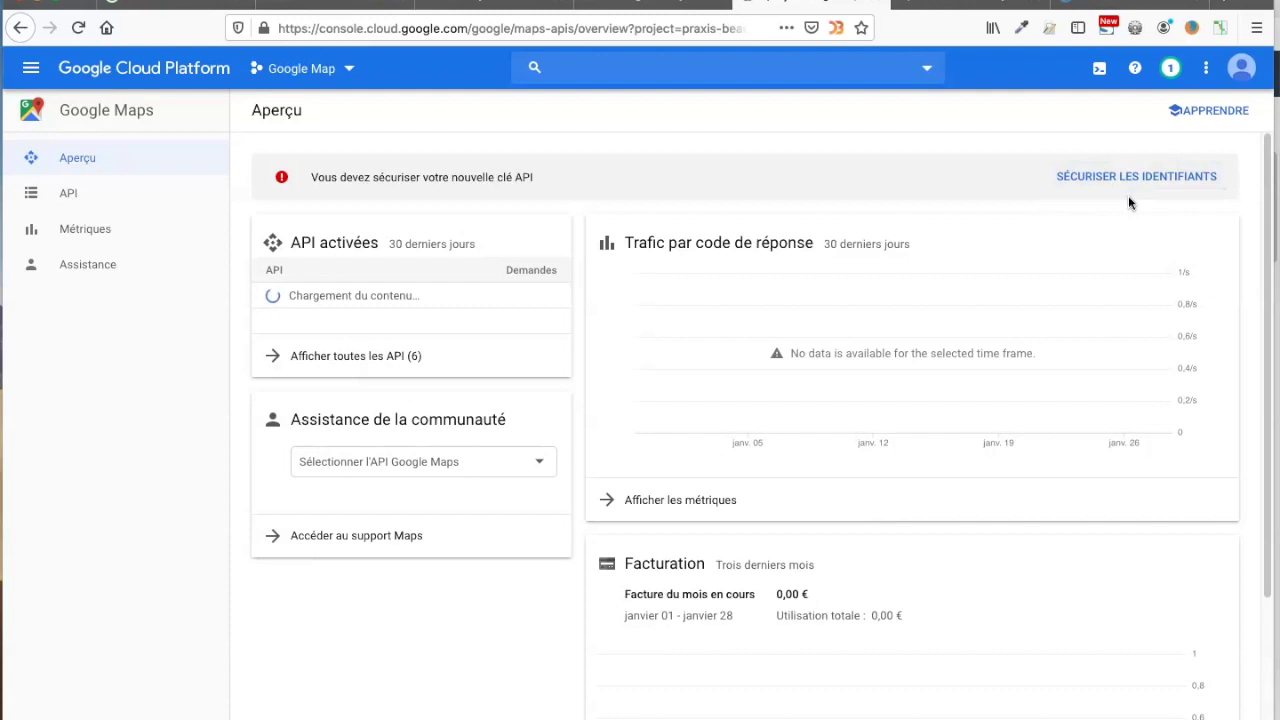
{"action": "left_click", "coordinate": [1137, 181]}
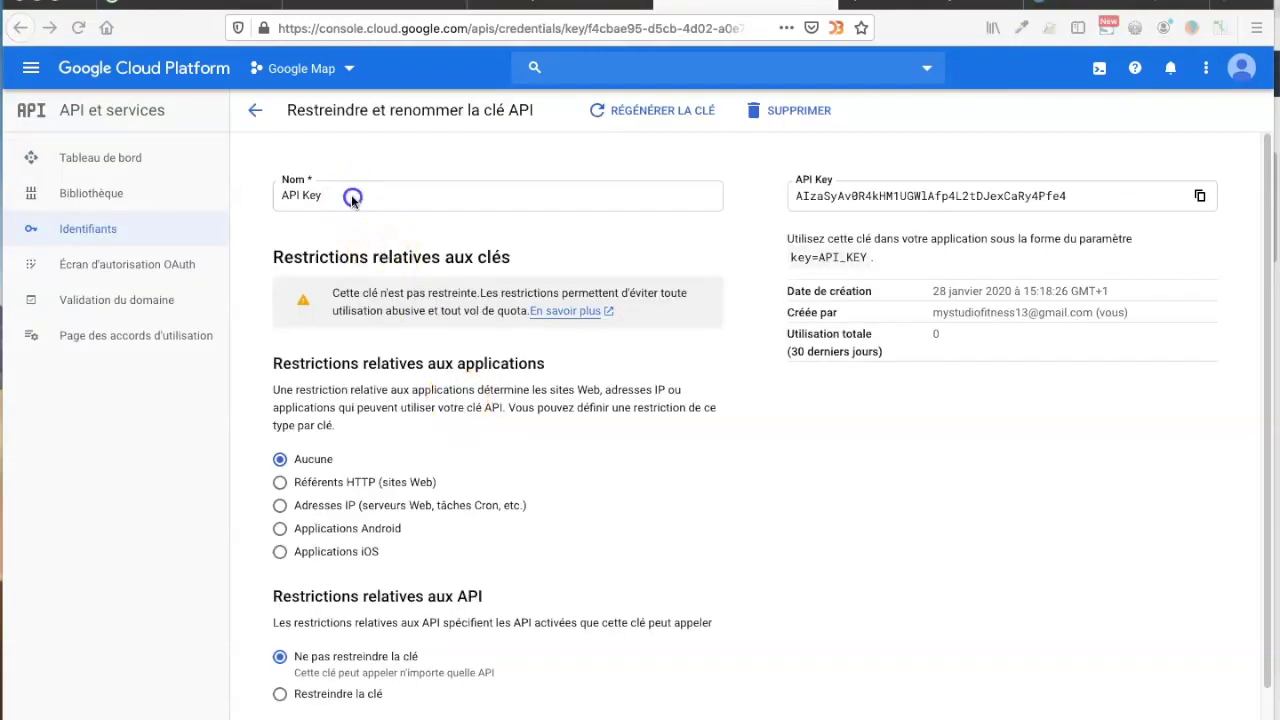
Step: Rename the key as API Key My studio fitness and set its application restriction to HTTP referrers (Référents HTTP)
{"action": "left_click", "coordinate": [377, 195]}
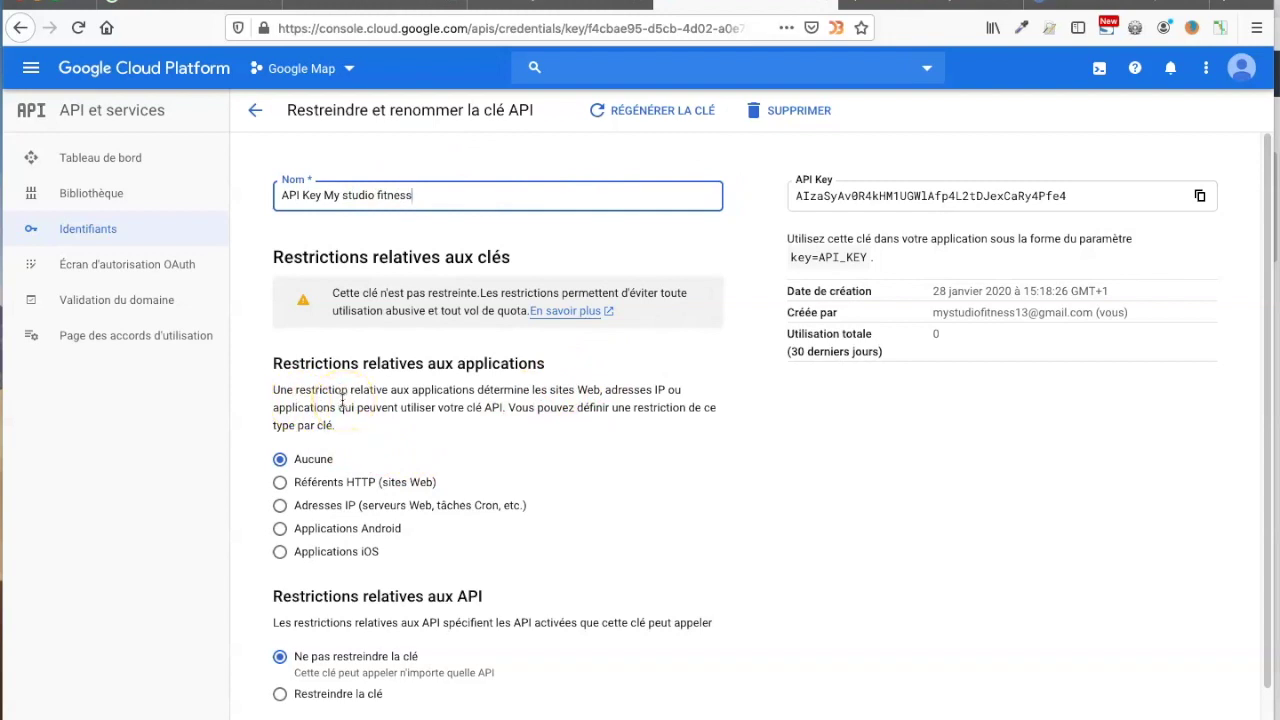
{"action": "left_click", "coordinate": [316, 488]}
{"action": "scroll", "coordinate": [454, 446], "scroll_direction": "down", "scroll_amount": 2}
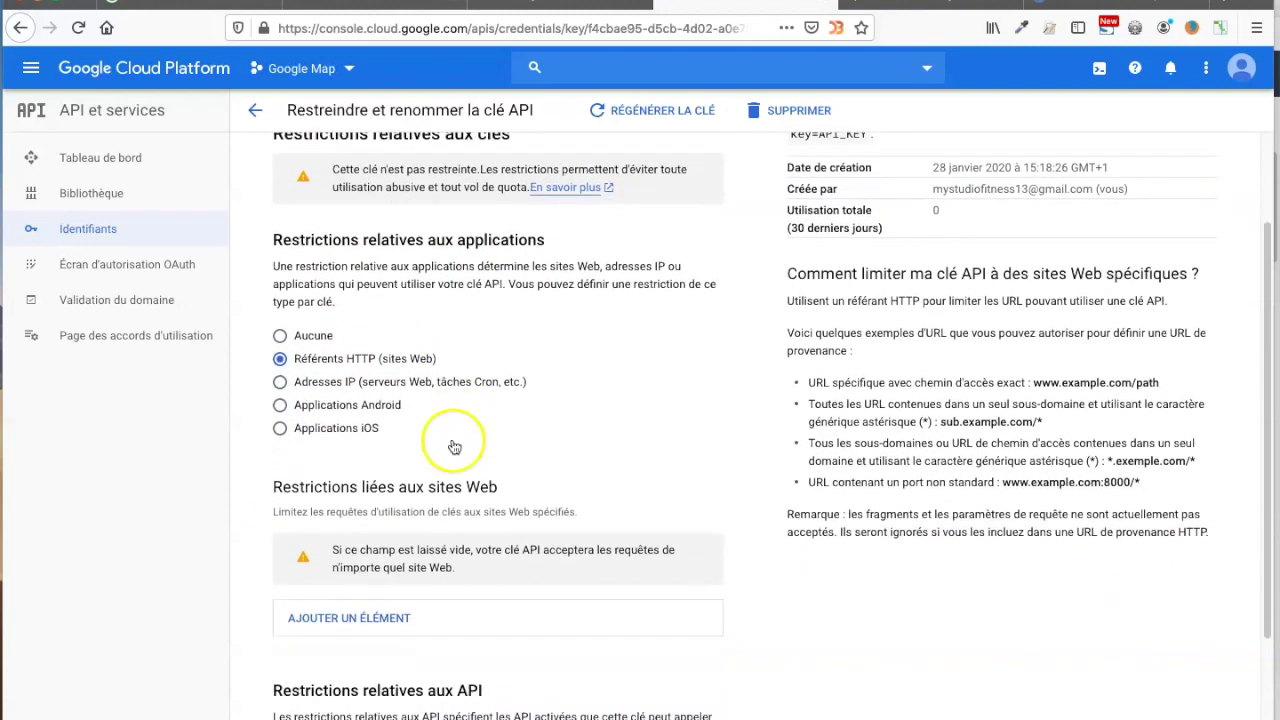
Step: Add a website restriction element with mystudiofitness.com as the referrer URL, copying the domain from the contact page address
{"action": "scroll", "coordinate": [454, 446], "scroll_direction": "down", "scroll_amount": 1}
{"action": "left_click", "coordinate": [358, 571]}
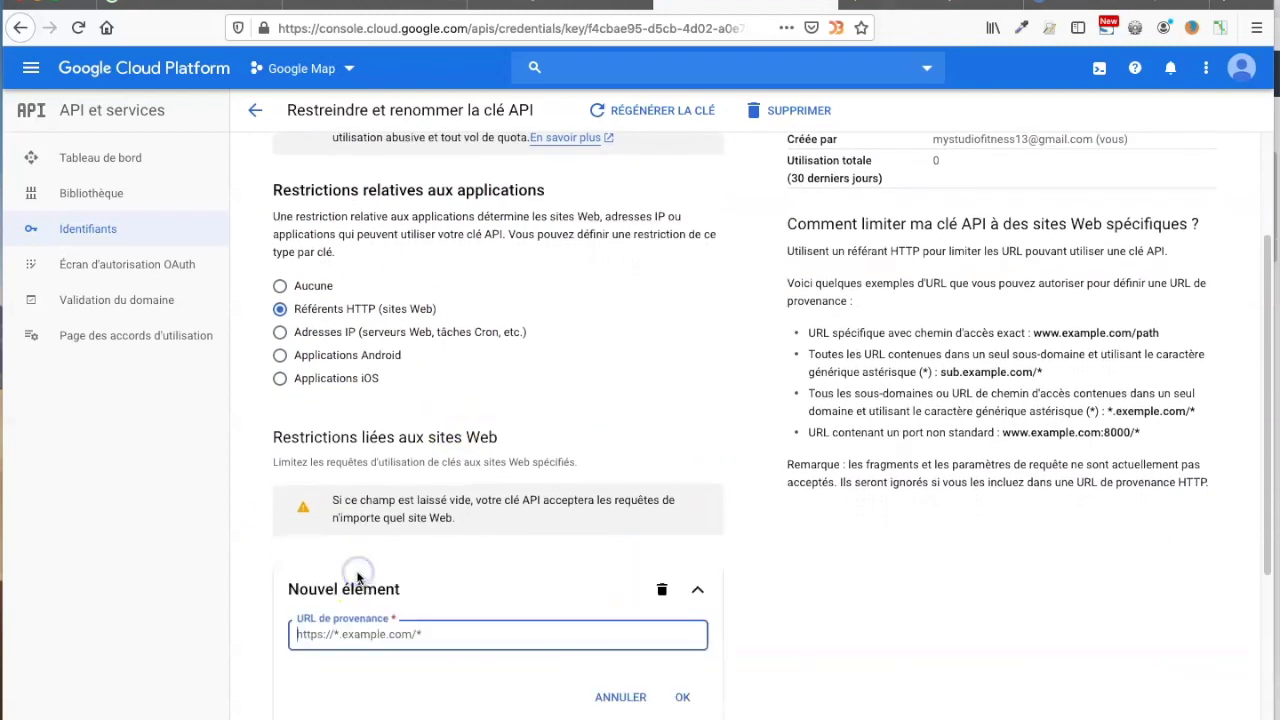
{"action": "scroll", "coordinate": [355, 574], "scroll_direction": "down", "scroll_amount": 2}
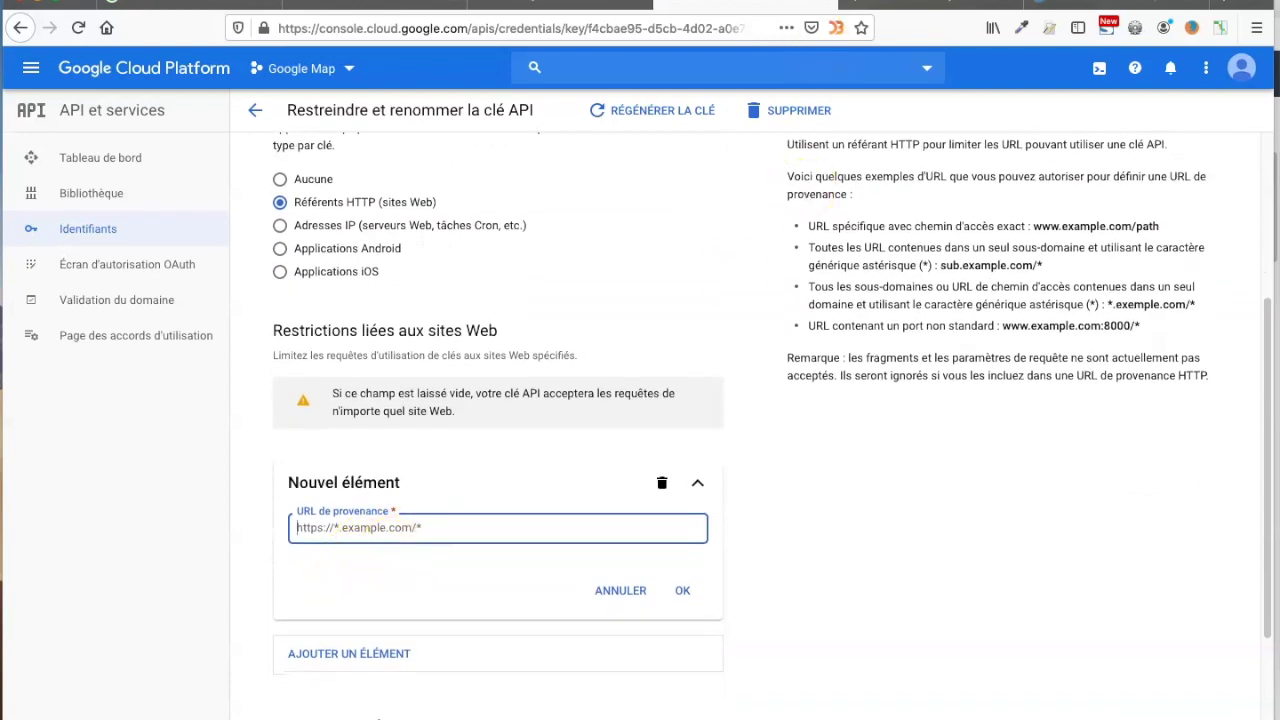
{"action": "left_click", "coordinate": [520, 8]}
{"action": "left_click", "coordinate": [366, 27]}
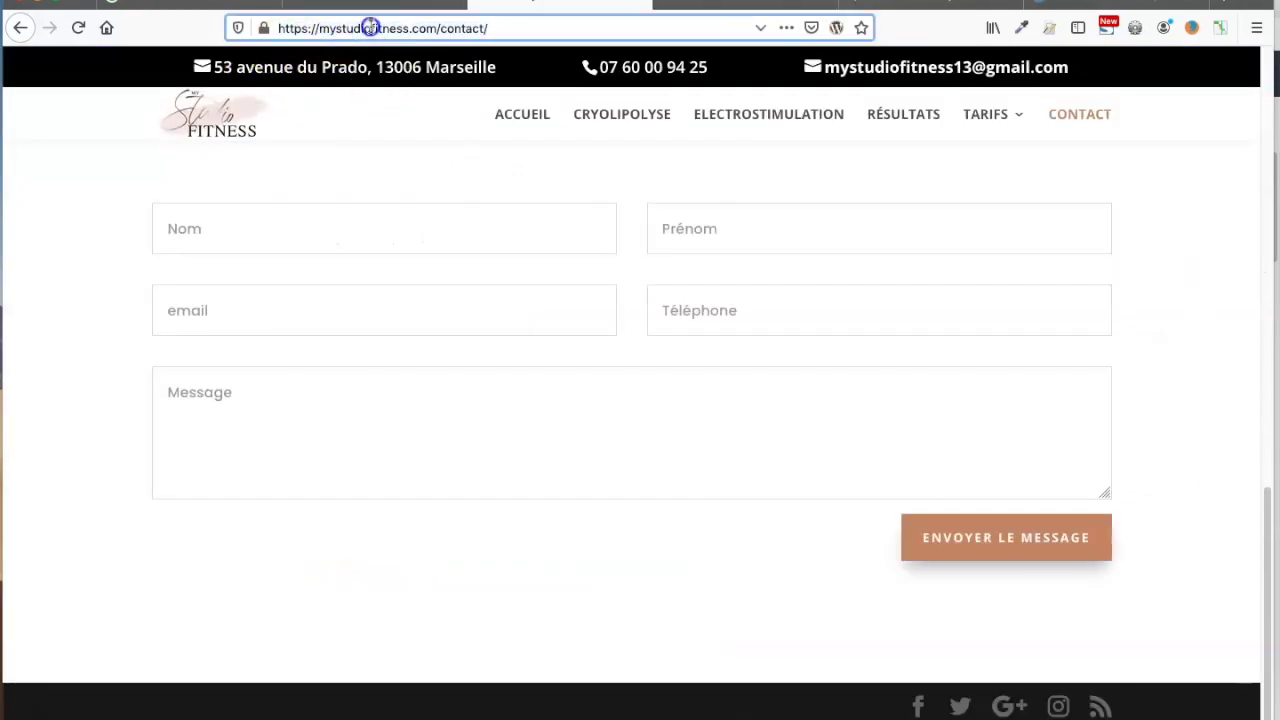
{"action": "left_click", "coordinate": [389, 31]}
{"action": "left_click_drag", "start_coordinate": [389, 31], "coordinate": [333, 28]}
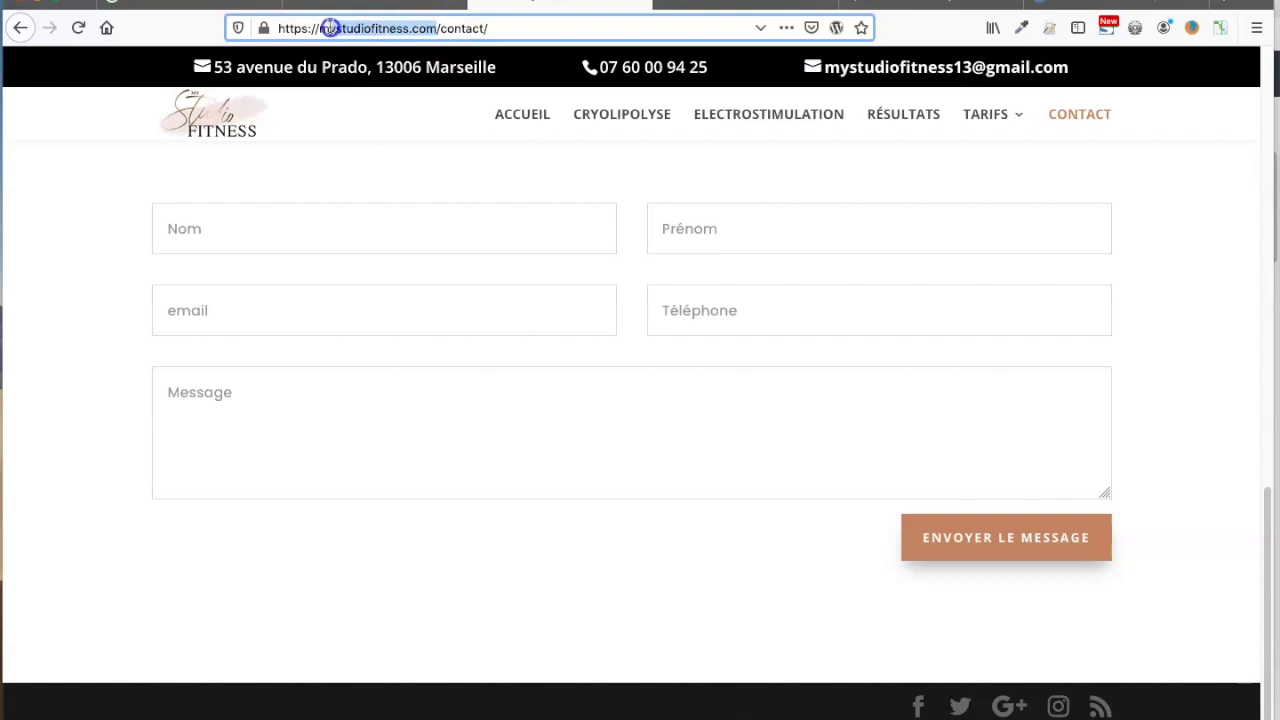
{"action": "right_click", "coordinate": [338, 29]}
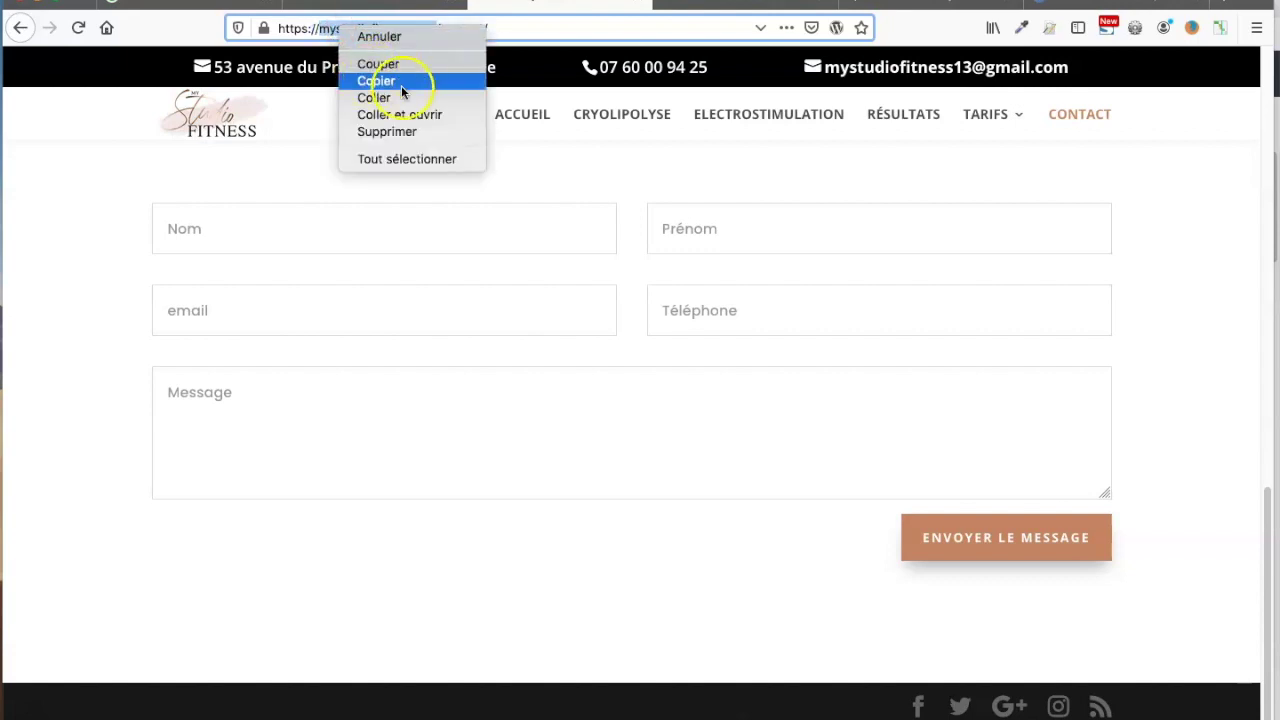
{"action": "left_click", "coordinate": [400, 80]}
{"action": "left_click", "coordinate": [718, 5]}
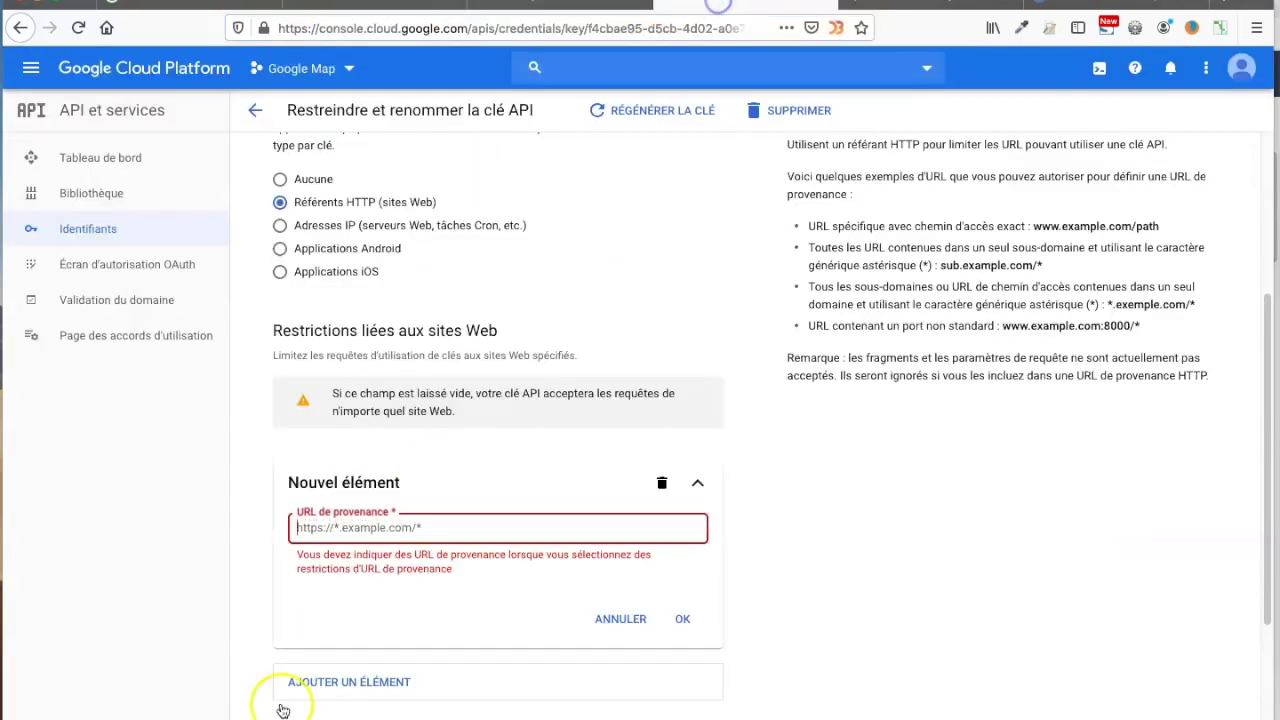
{"action": "right_click", "coordinate": [364, 534]}
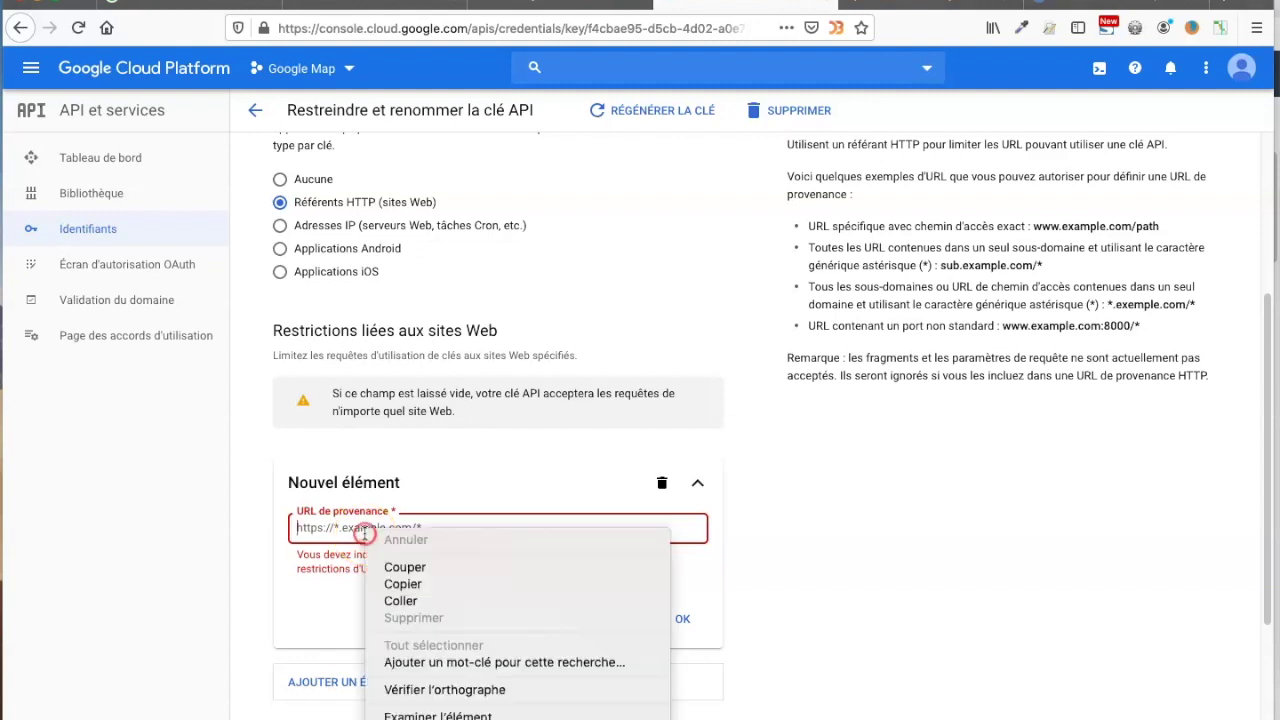
{"action": "left_click", "coordinate": [409, 600]}
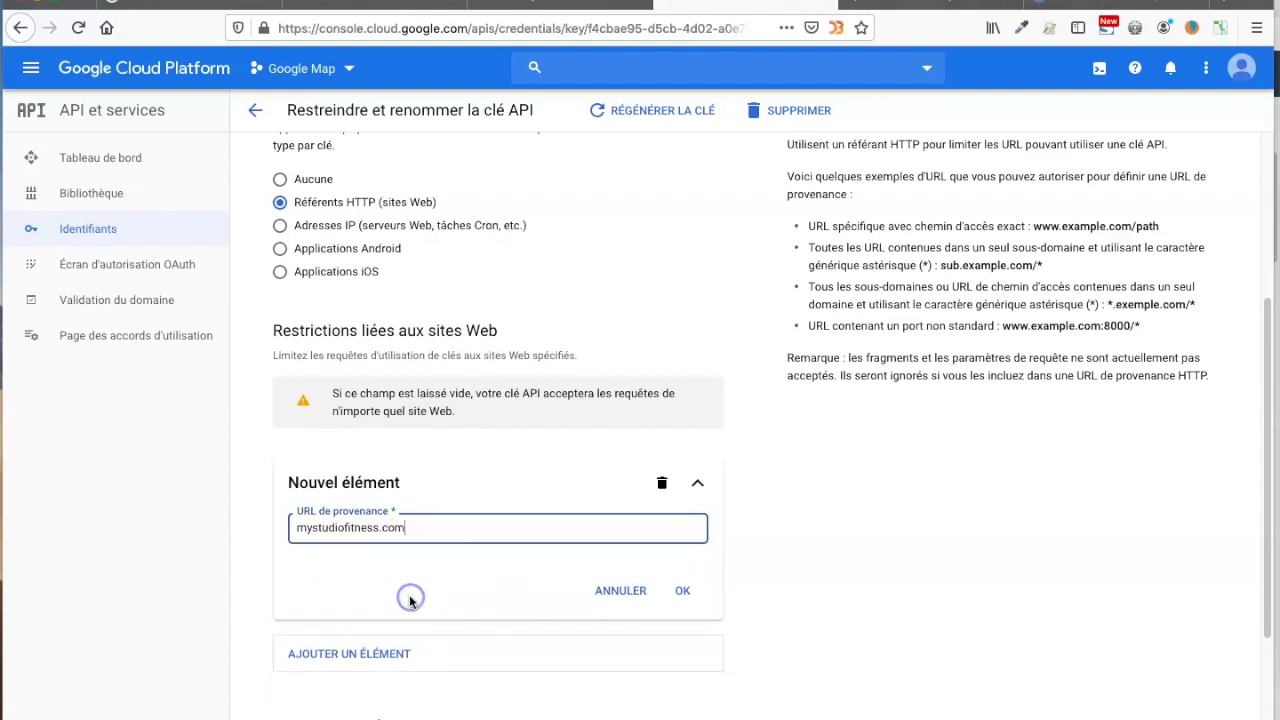
Step: Change the referrer URL to *.mystudiofitness.com, confirm the element, and save the key restrictions
{"action": "left_click_drag", "start_coordinate": [338, 527], "coordinate": [283, 526]}
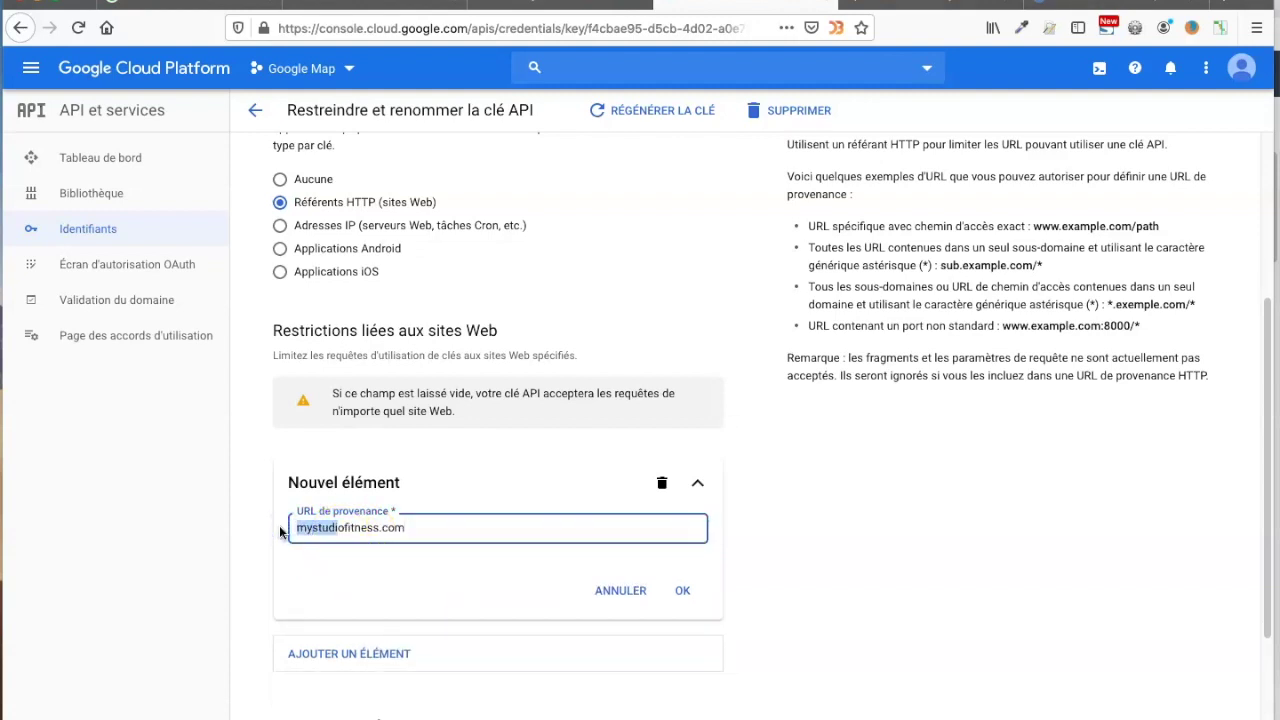
{"action": "left_click", "coordinate": [279, 525]}
{"action": "type", "text": "*"}
{"action": "type", "text": "*"}
{"action": "left_click", "coordinate": [291, 533]}
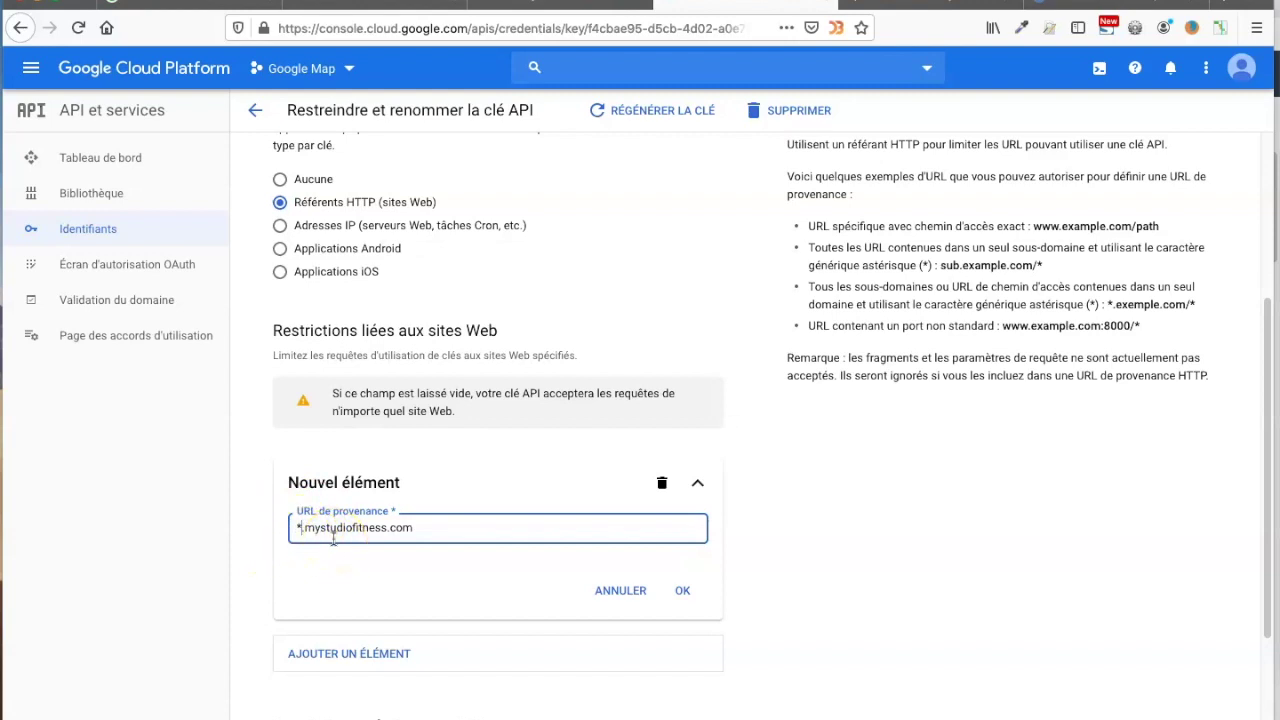
{"action": "left_click", "coordinate": [682, 590]}
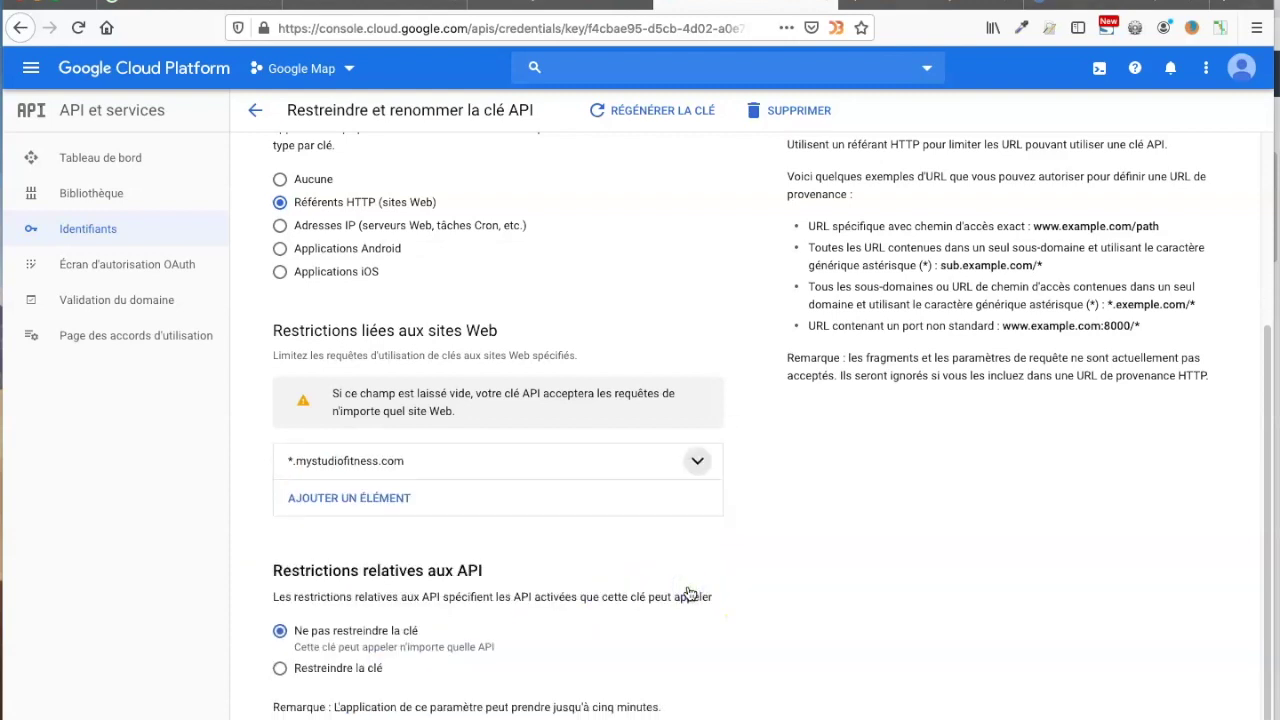
{"action": "scroll", "coordinate": [688, 594], "scroll_direction": "down", "scroll_amount": 1}
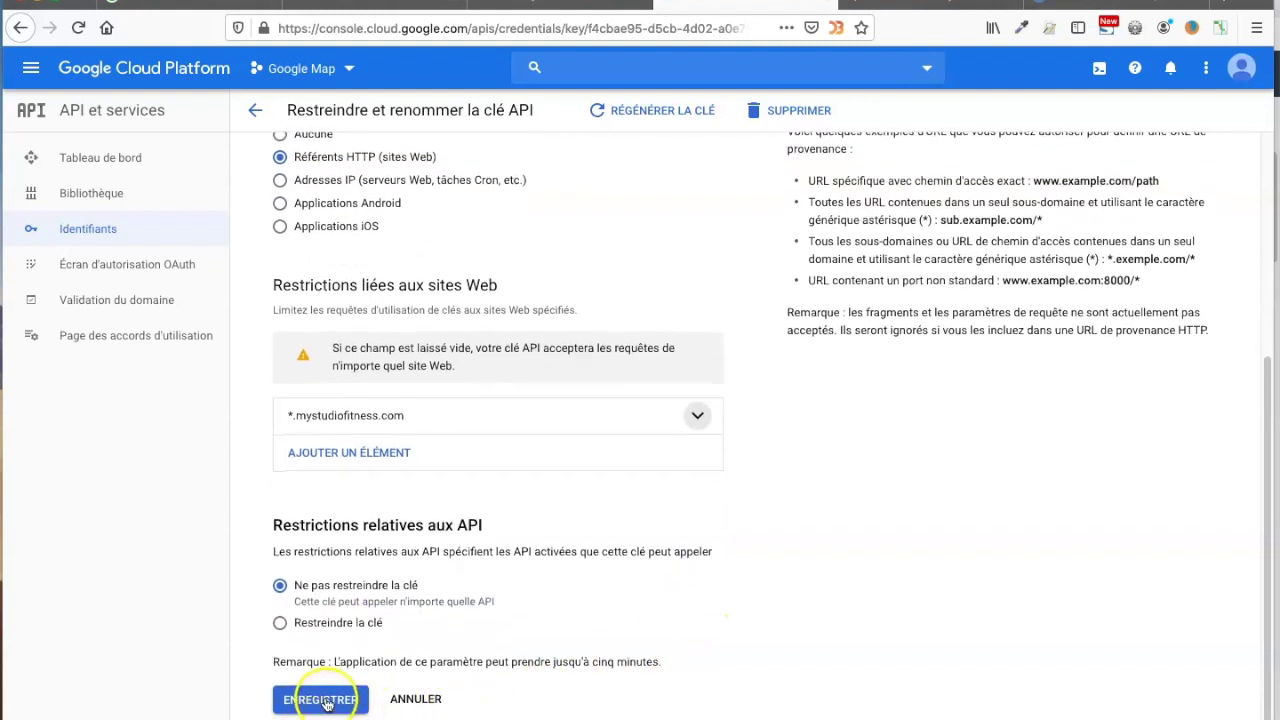
{"action": "left_click", "coordinate": [322, 700]}
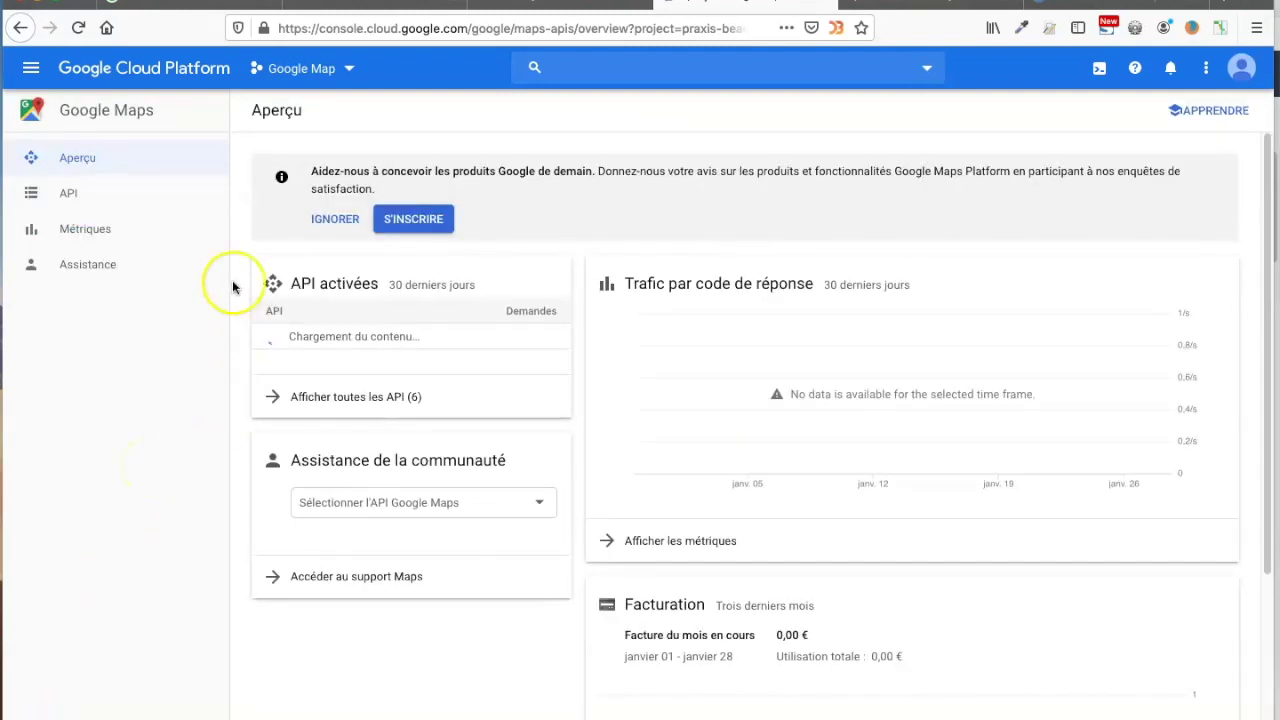
Step: Find Geocoding API among the additional Google Maps APIs and activate it for the project
{"action": "left_click", "coordinate": [86, 200]}
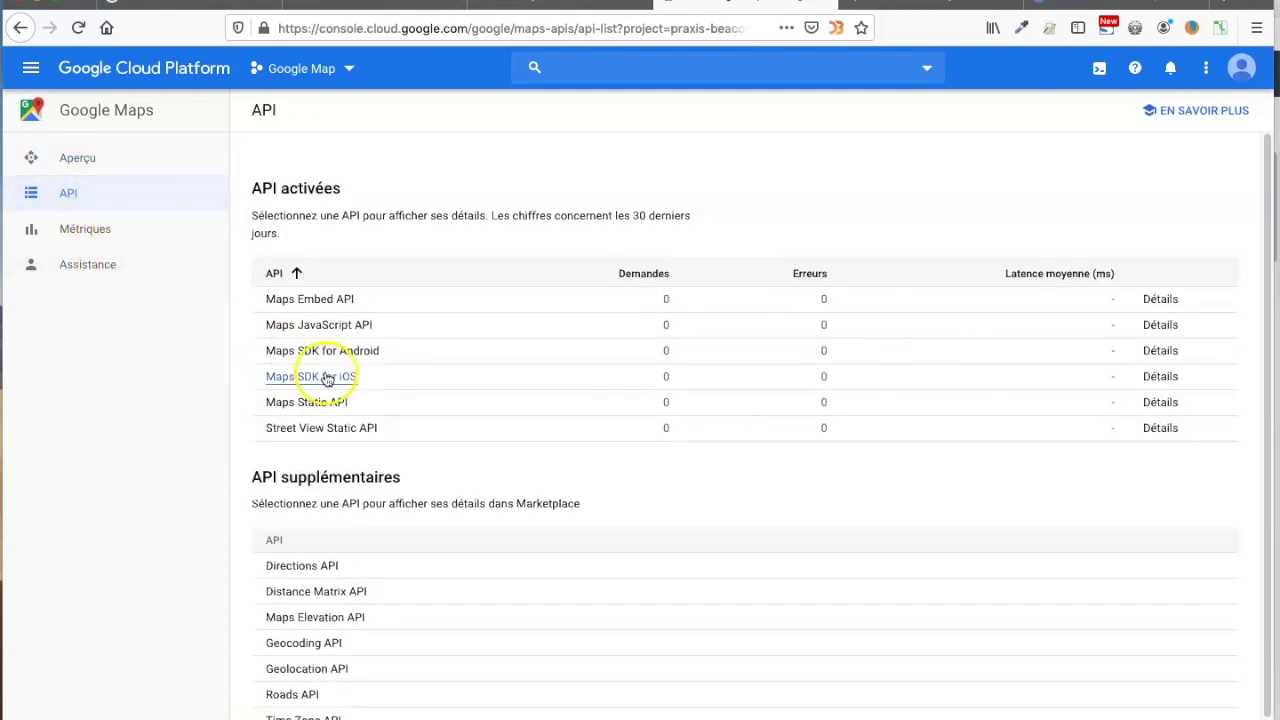
{"action": "scroll", "coordinate": [500, 414], "scroll_direction": "down", "scroll_amount": 1}
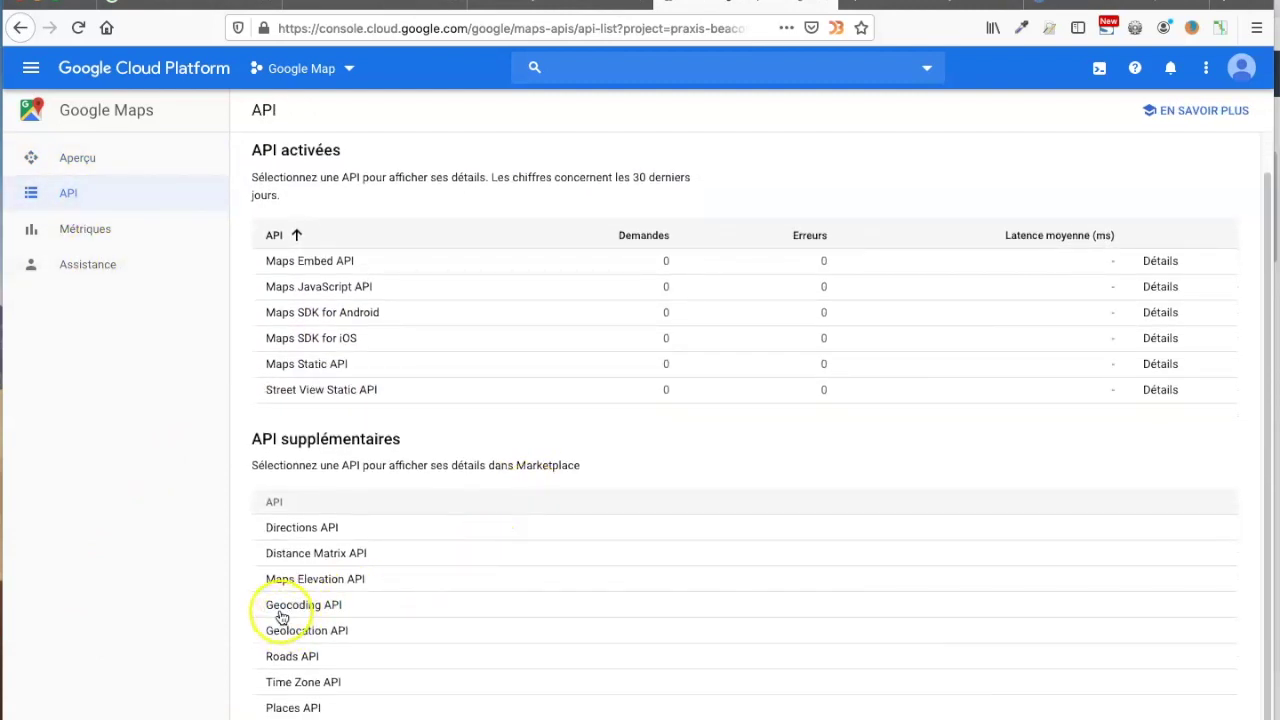
{"action": "left_click", "coordinate": [284, 612]}
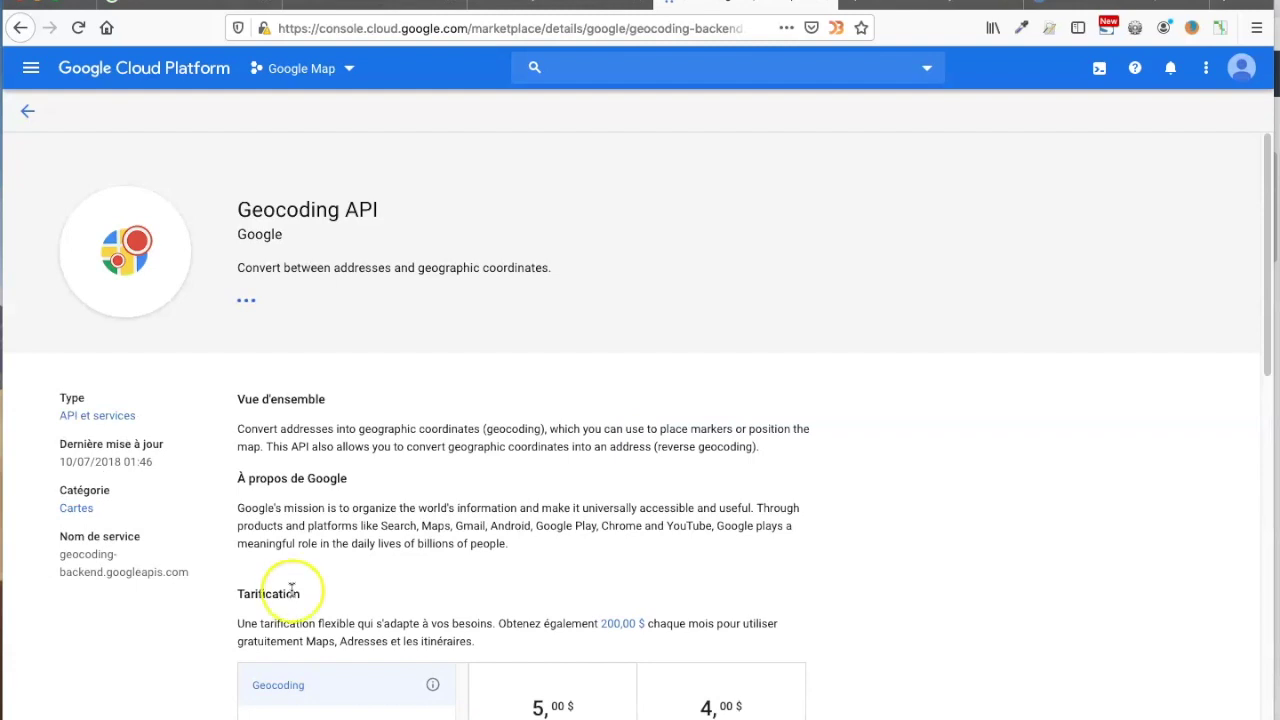
{"action": "scroll", "coordinate": [297, 470], "scroll_direction": "down", "scroll_amount": 2}
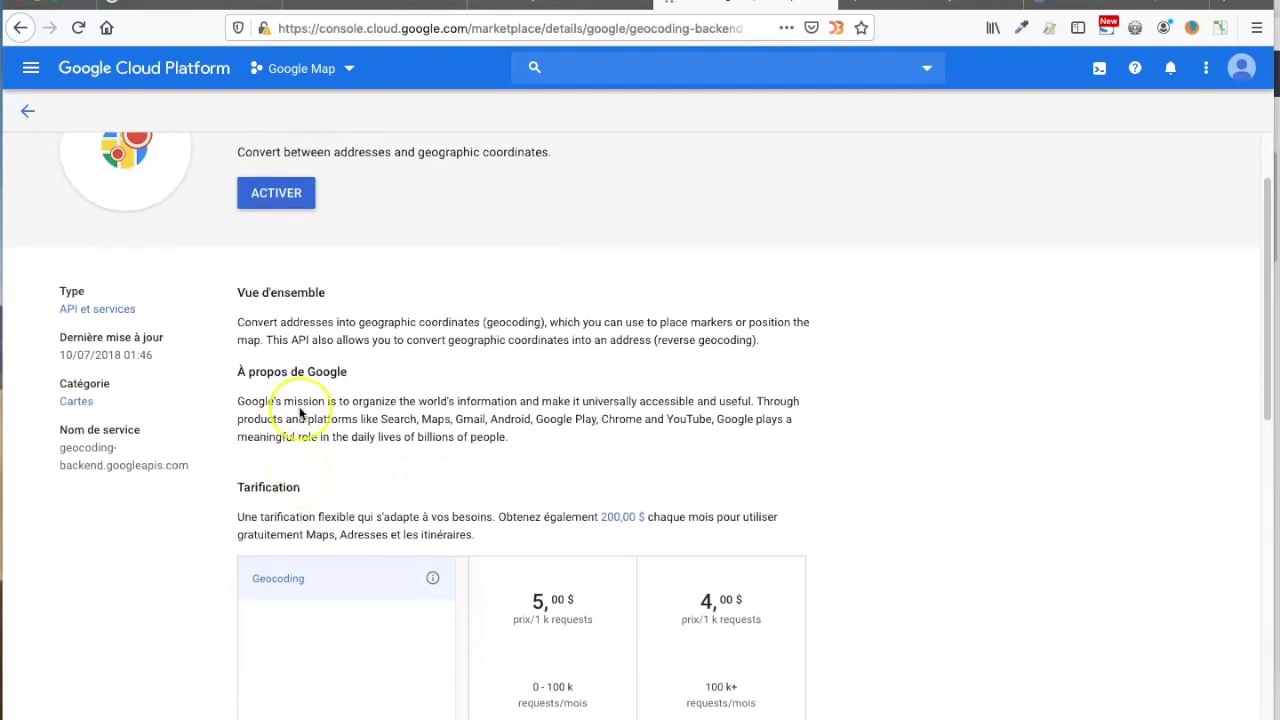
{"action": "left_click", "coordinate": [279, 200]}
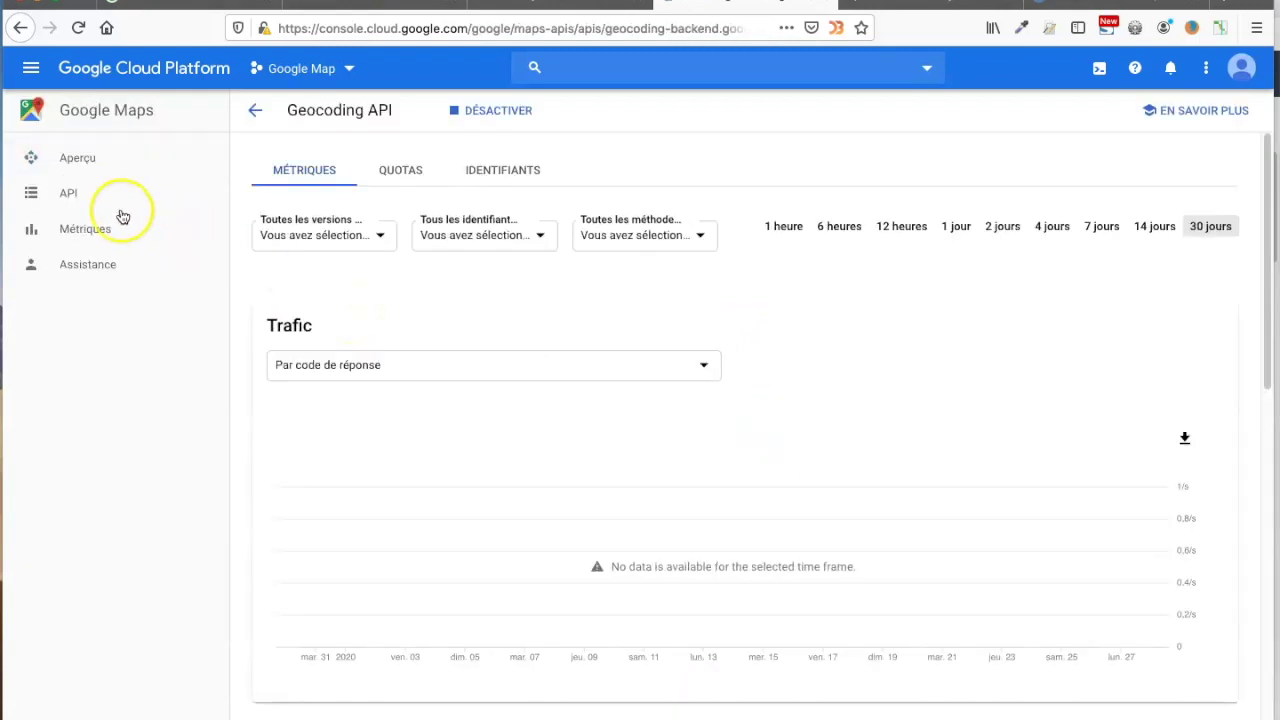
Step: Return to the Google Maps API list and activate Geolocation API
{"action": "left_click", "coordinate": [85, 195]}
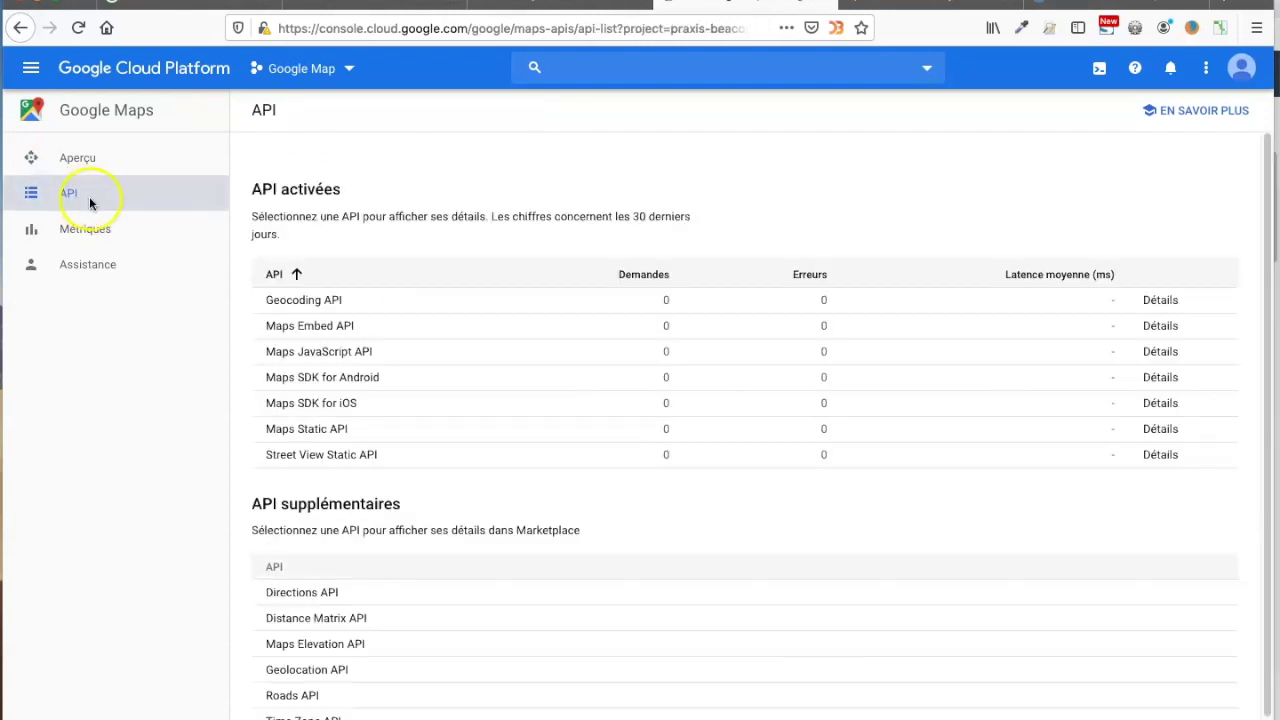
{"action": "scroll", "coordinate": [385, 450], "scroll_direction": "down", "scroll_amount": 1}
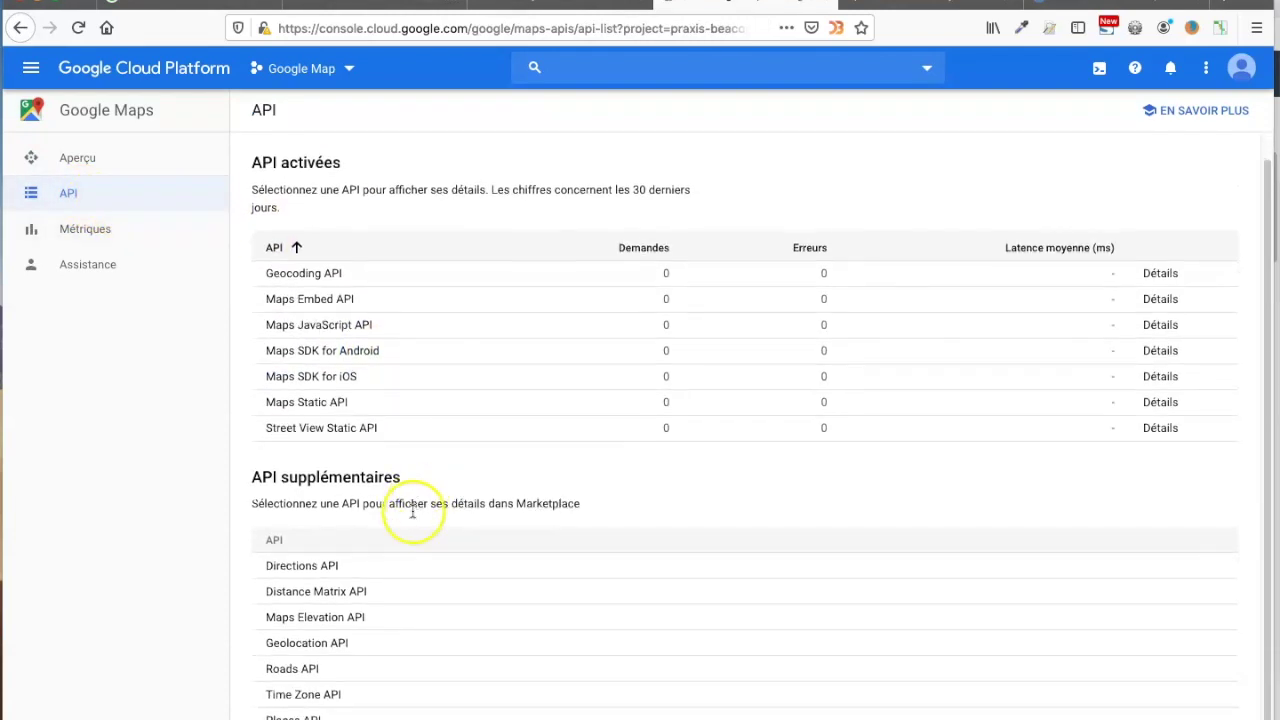
{"action": "left_click", "coordinate": [302, 646]}
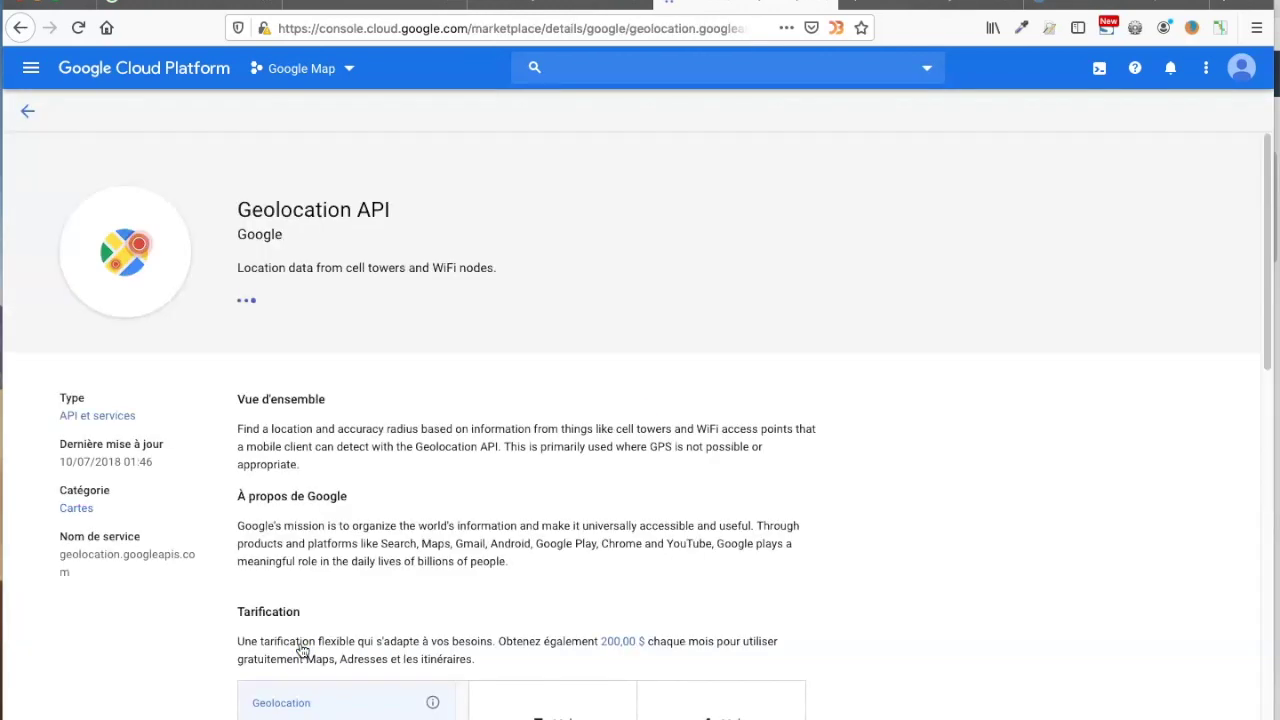
{"action": "left_click", "coordinate": [271, 302]}
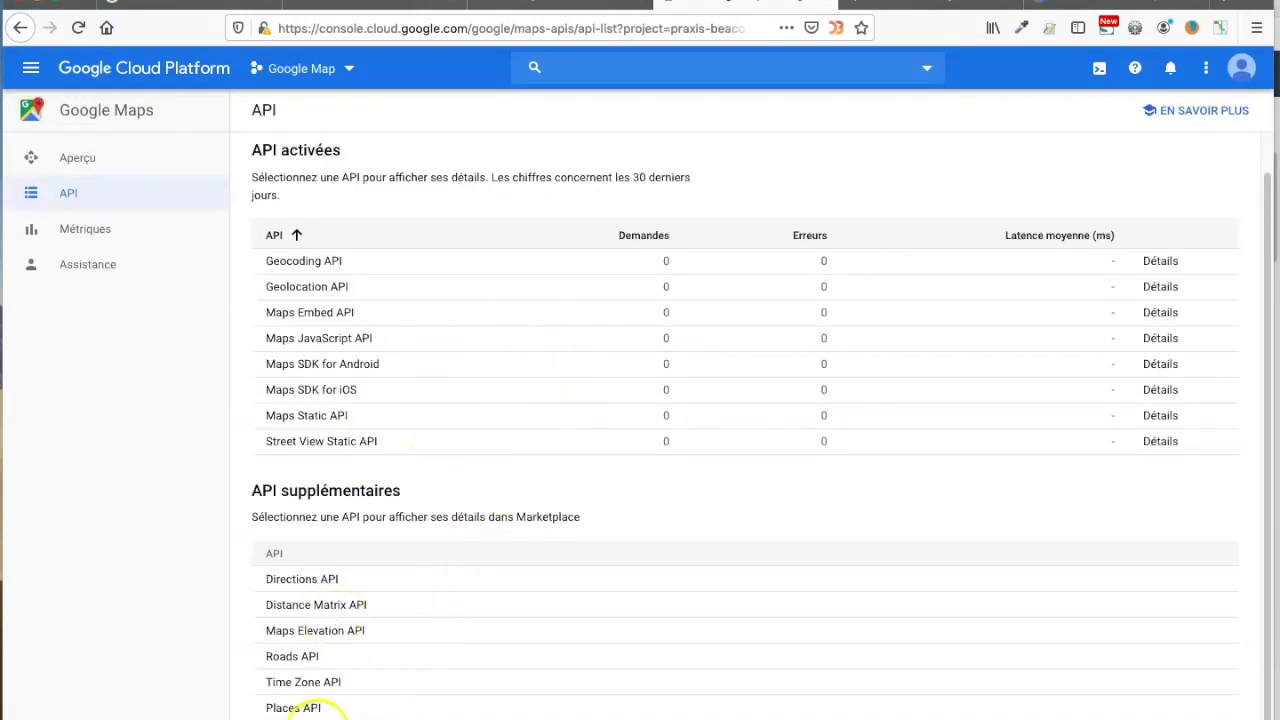
Step: Activate Places API for the project and return to the list of enabled APIs
{"action": "left_click", "coordinate": [290, 710]}
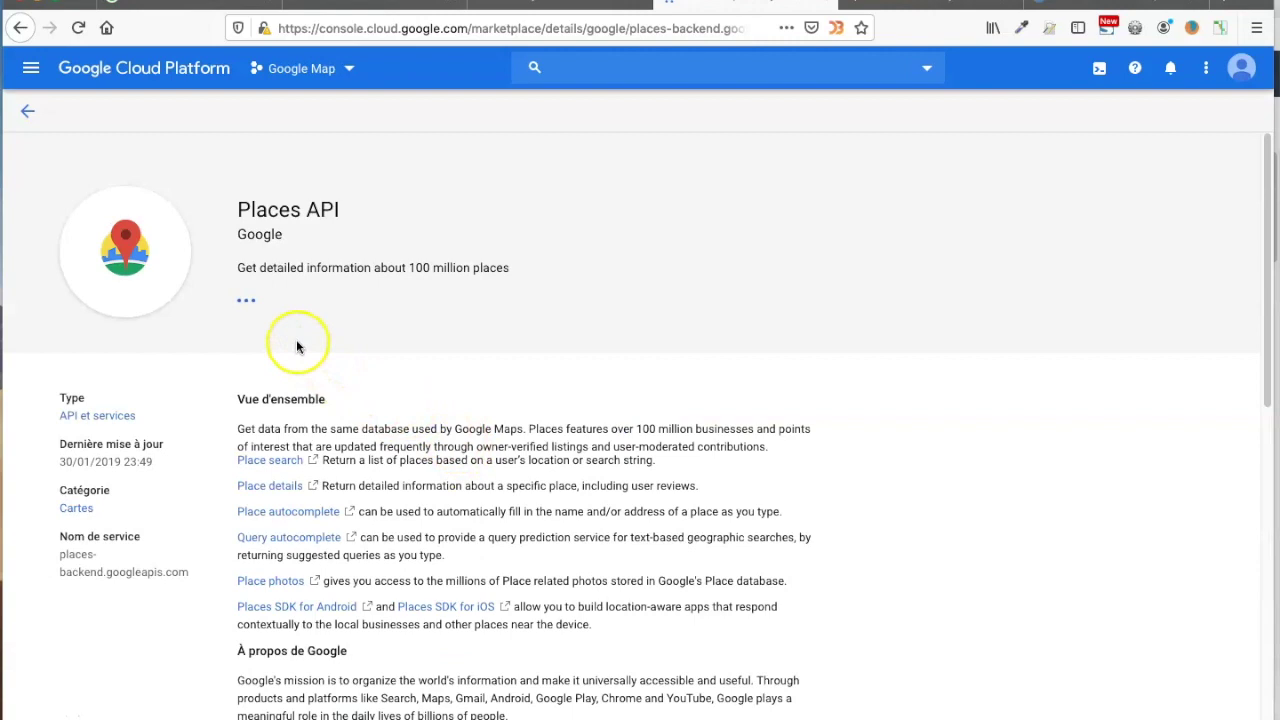
{"action": "left_click", "coordinate": [281, 299]}
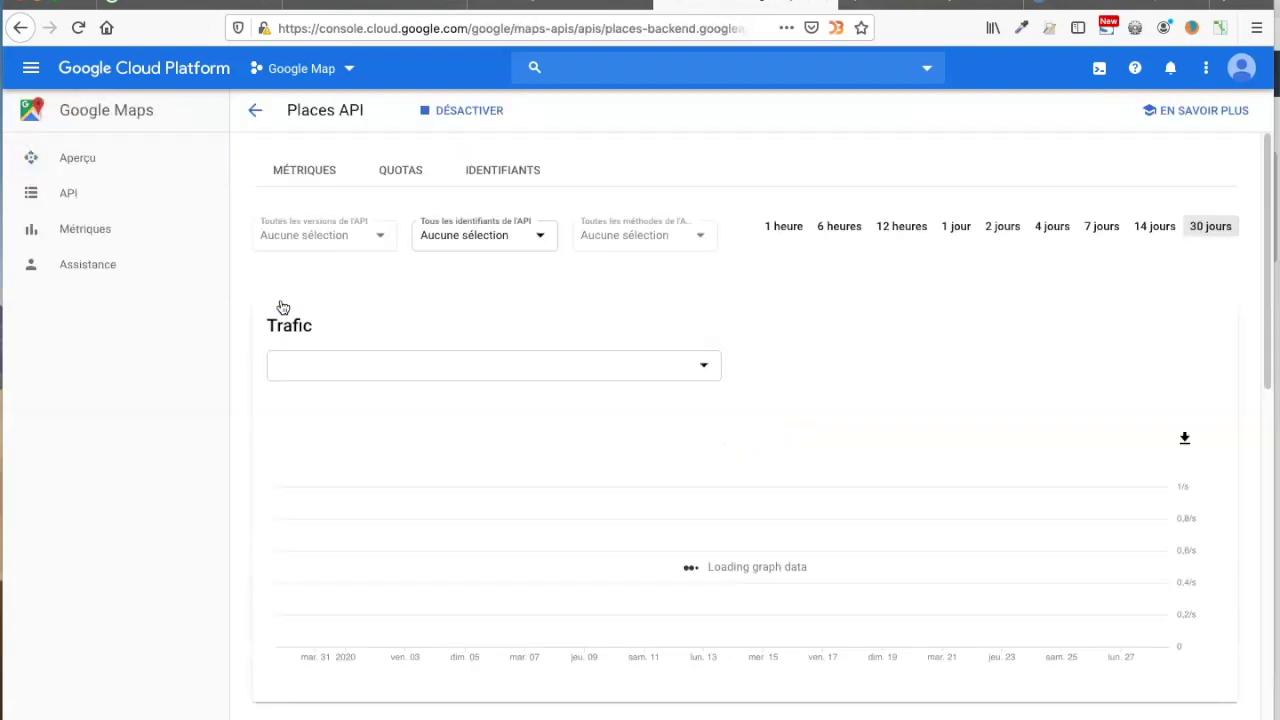
{"action": "left_click", "coordinate": [257, 113]}
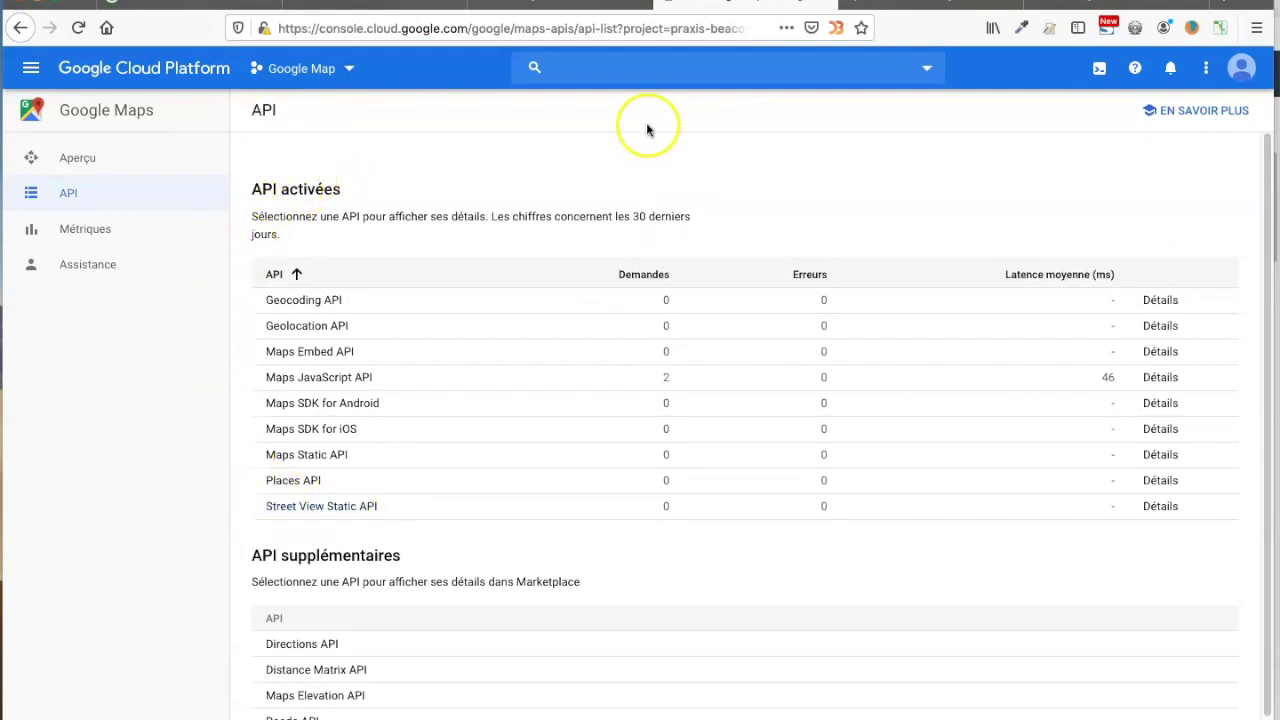
Step: Reload the website's contact page to check whether the map loads
{"action": "left_click", "coordinate": [571, 4]}
{"action": "left_click", "coordinate": [73, 27]}
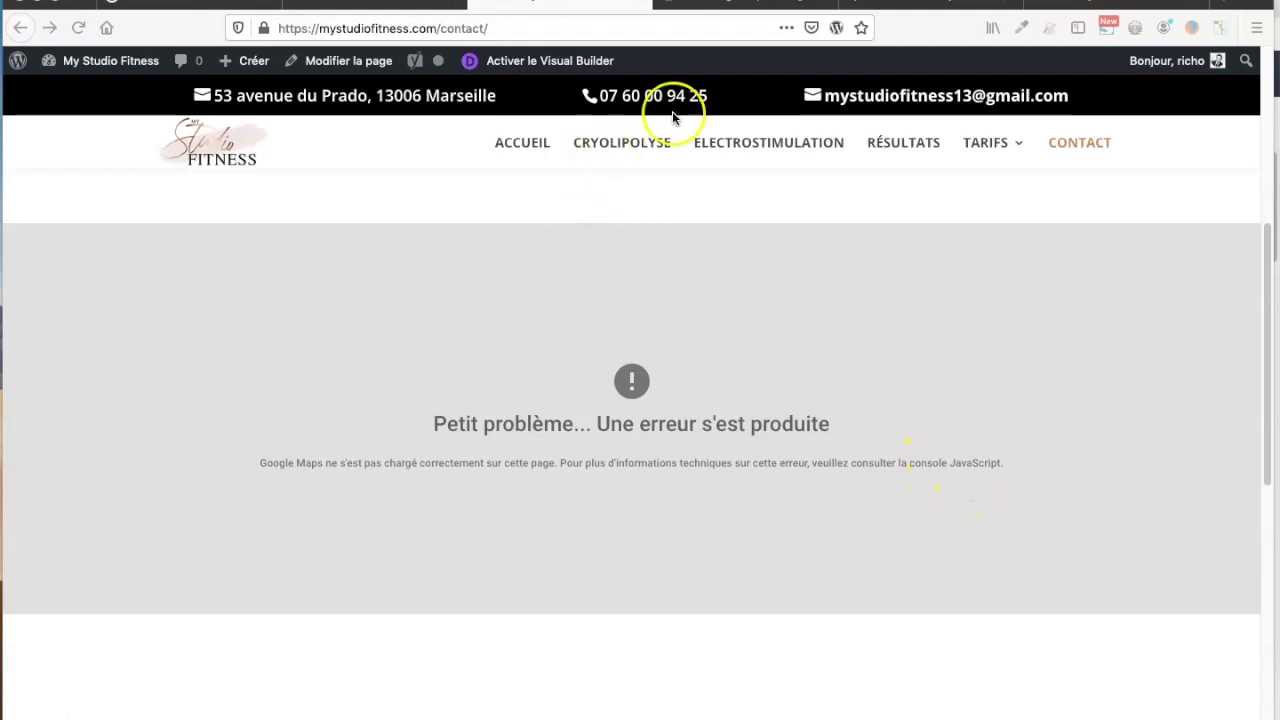
Step: Switch back to Google Cloud Platform and open the API key's restriction settings from the Maps JavaScript API credentials
{"action": "left_click", "coordinate": [728, 12]}
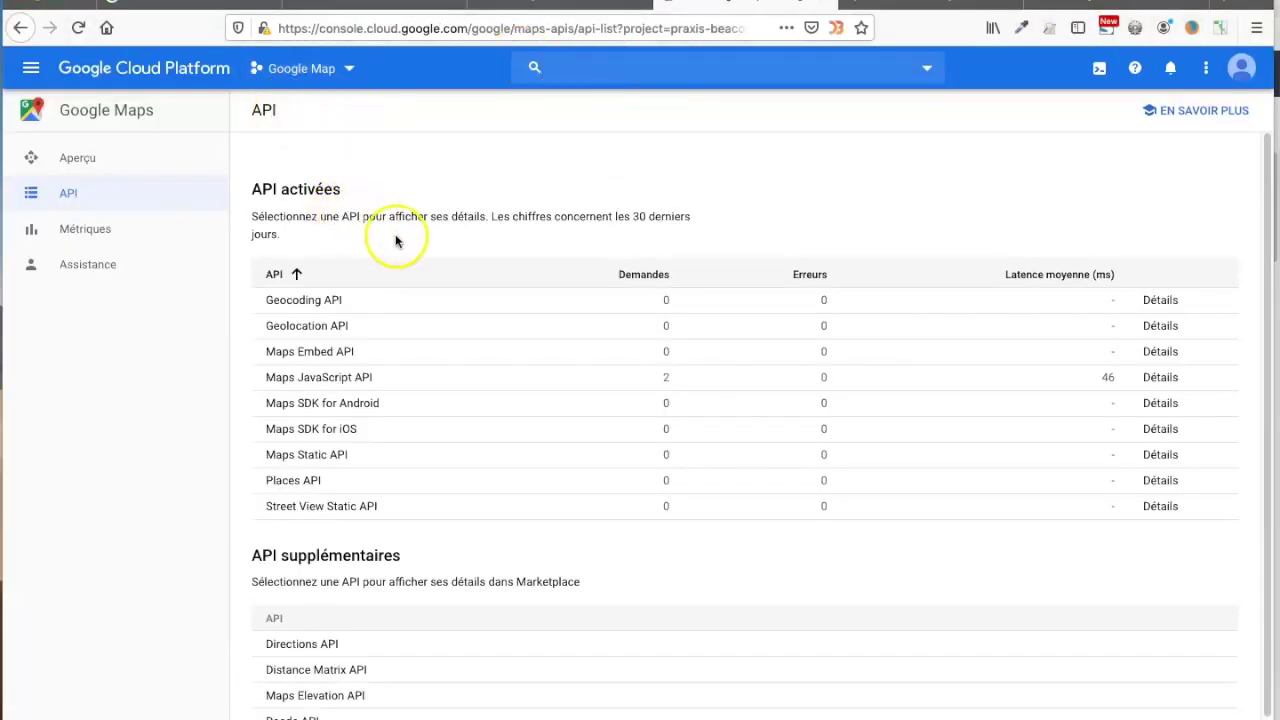
{"action": "left_click", "coordinate": [307, 381]}
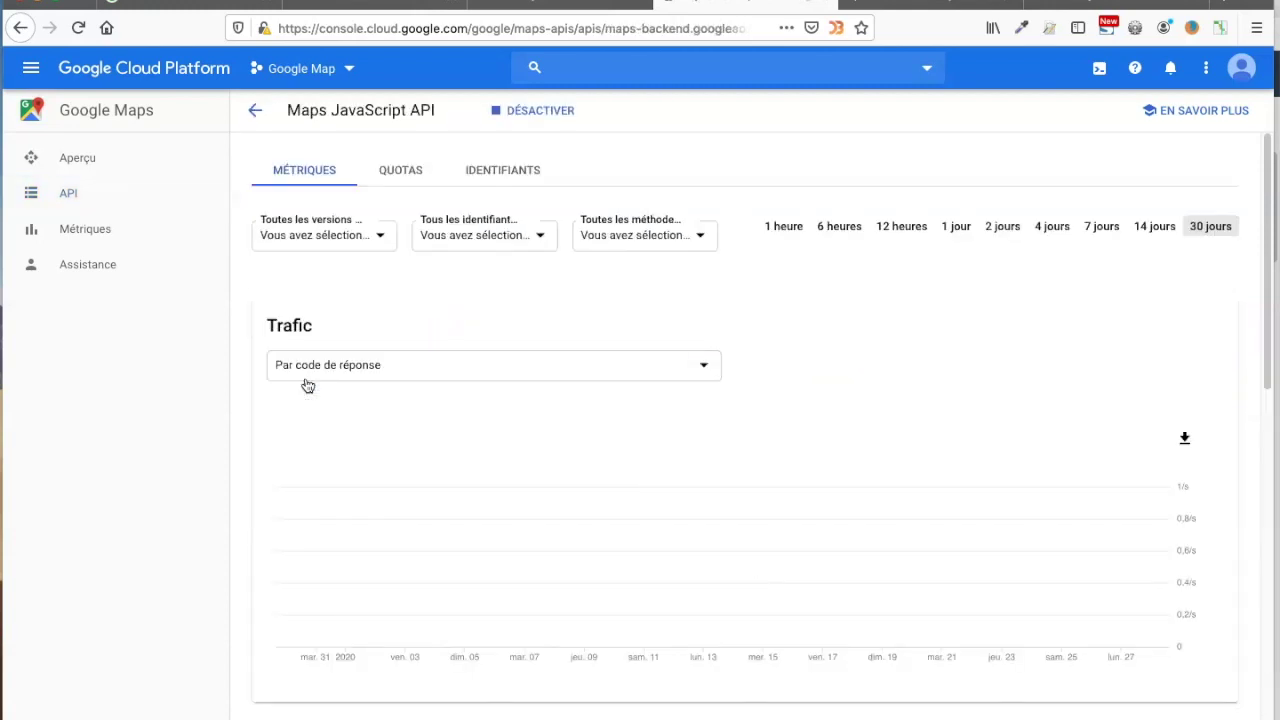
{"action": "left_click", "coordinate": [510, 172]}
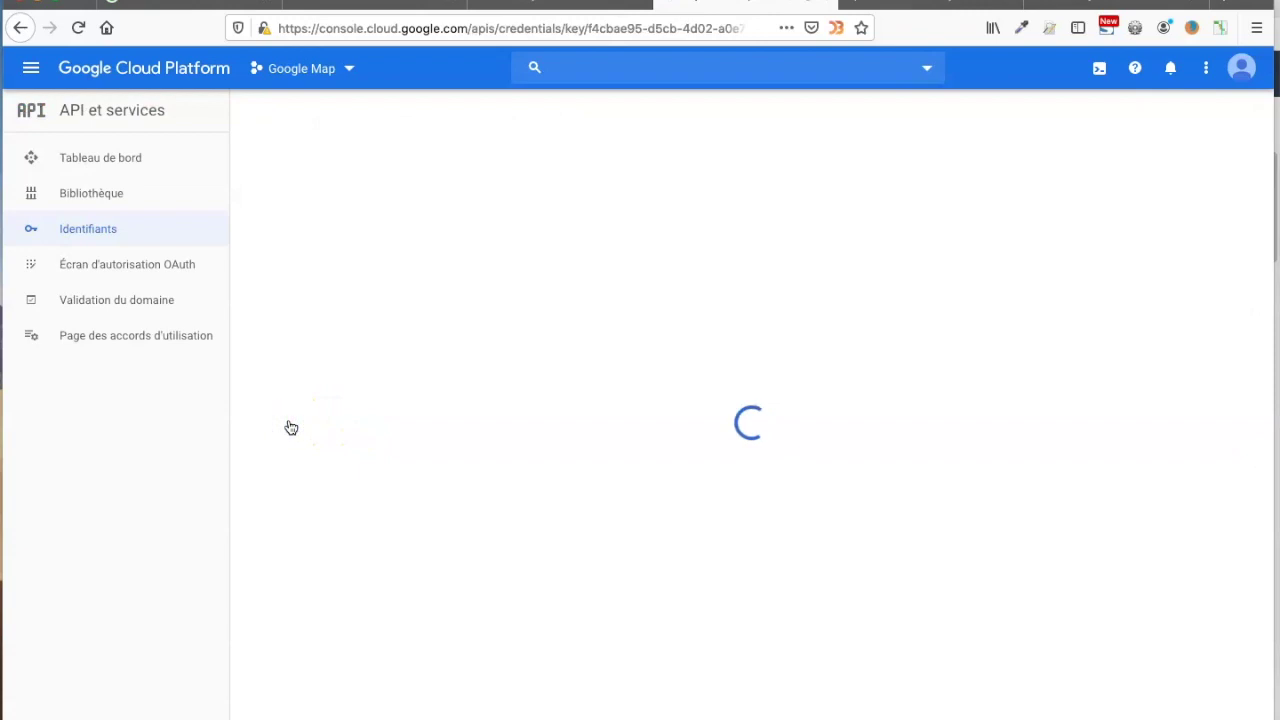
{"action": "scroll", "coordinate": [443, 378], "scroll_direction": "down", "scroll_amount": 5}
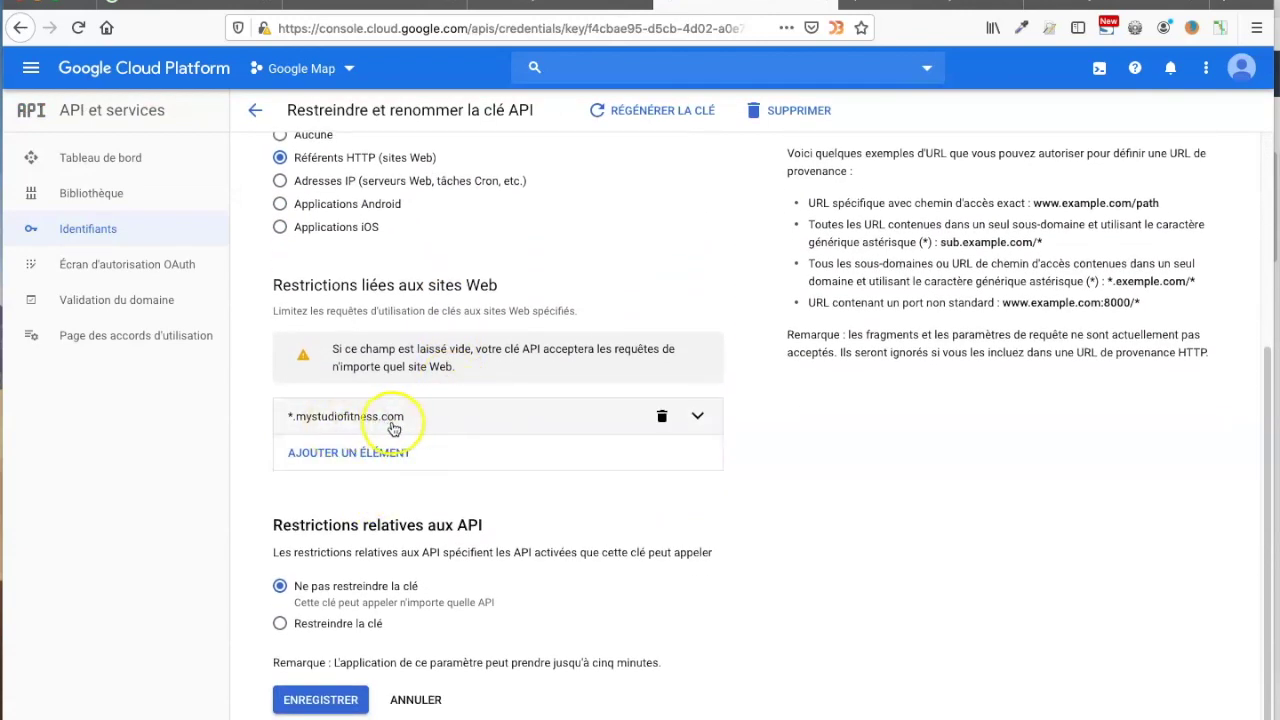
Step: Change the key's allowed website referrer to *mystudiofitness.com and save the restrictions
{"action": "left_click", "coordinate": [437, 423]}
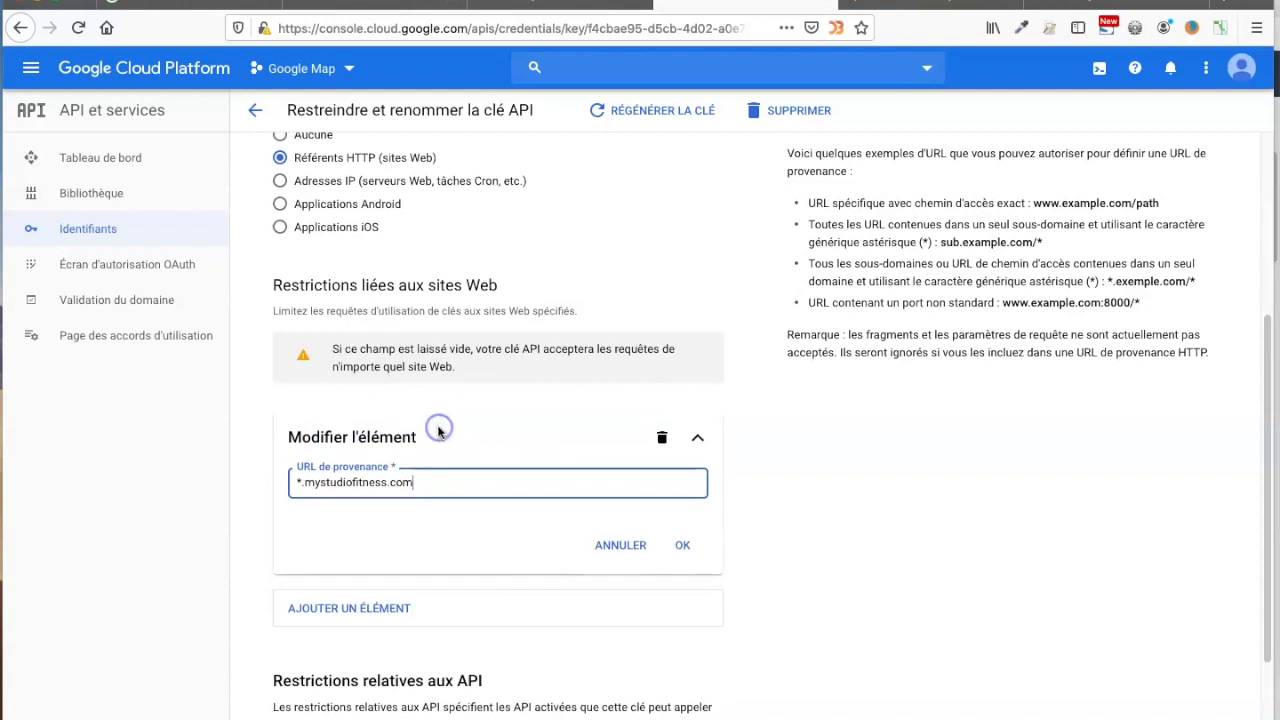
{"action": "left_click", "coordinate": [309, 484]}
{"action": "key", "text": "BackSpace"}
{"action": "left_click", "coordinate": [229, 514]}
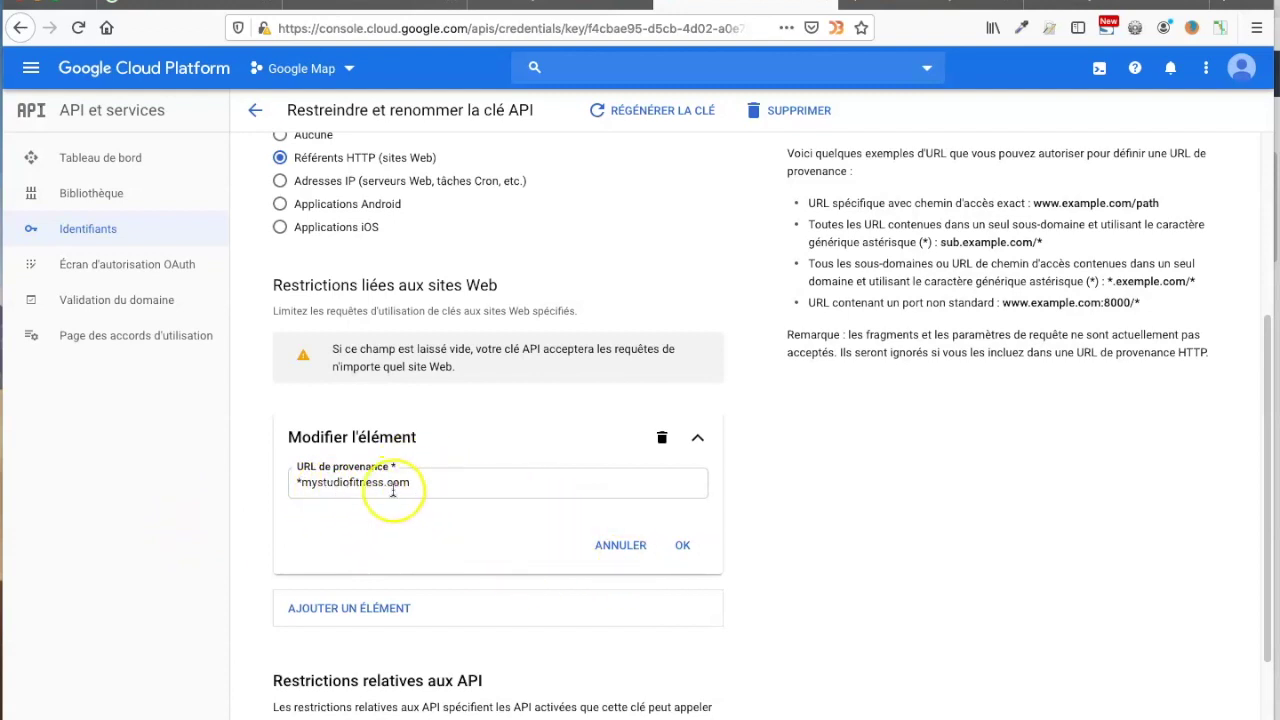
{"action": "left_click", "coordinate": [686, 545]}
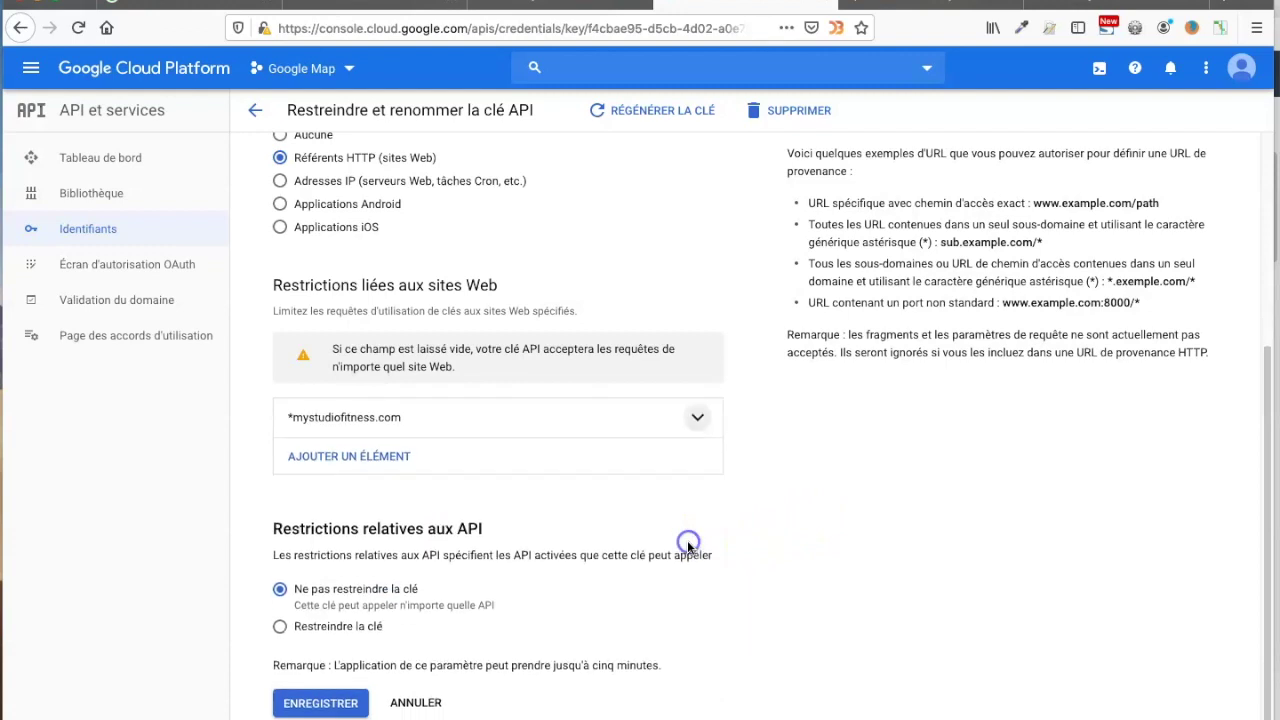
{"action": "left_click", "coordinate": [330, 700]}
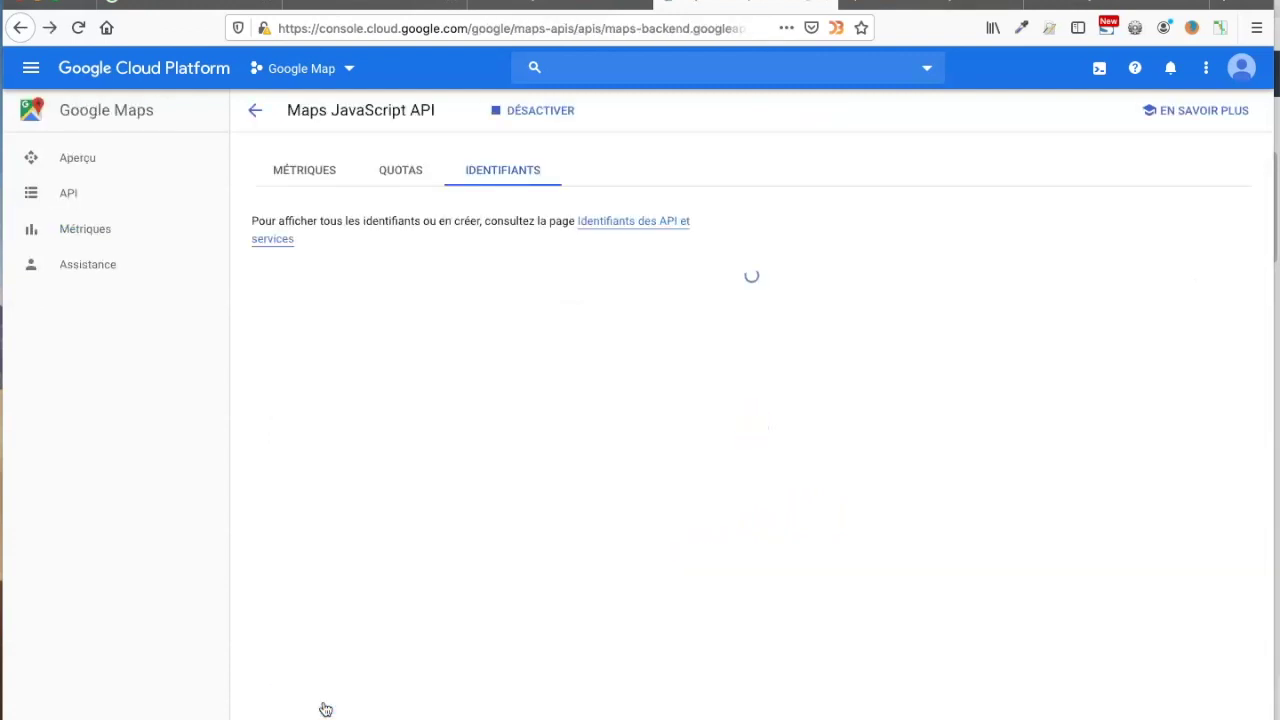
Step: Return to the website's contact page, reload it and check that the map displays and can be moved
{"action": "left_click", "coordinate": [560, 4]}
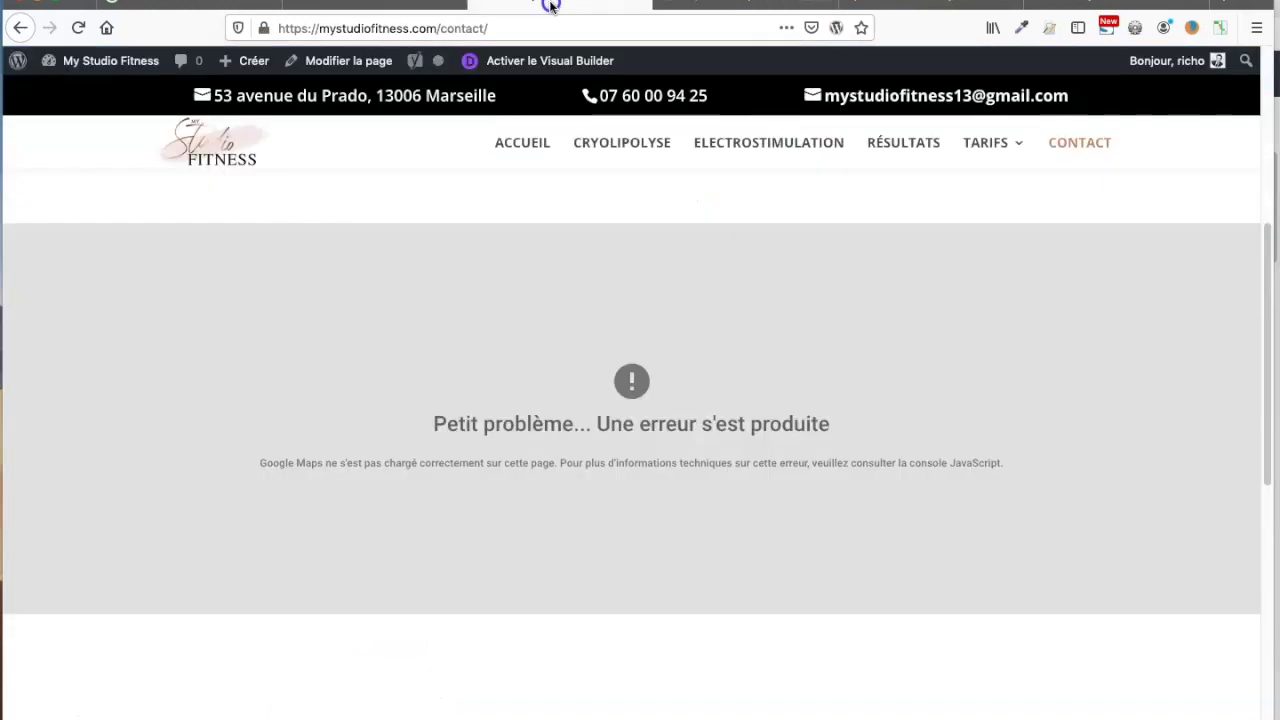
{"action": "left_click", "coordinate": [74, 27]}
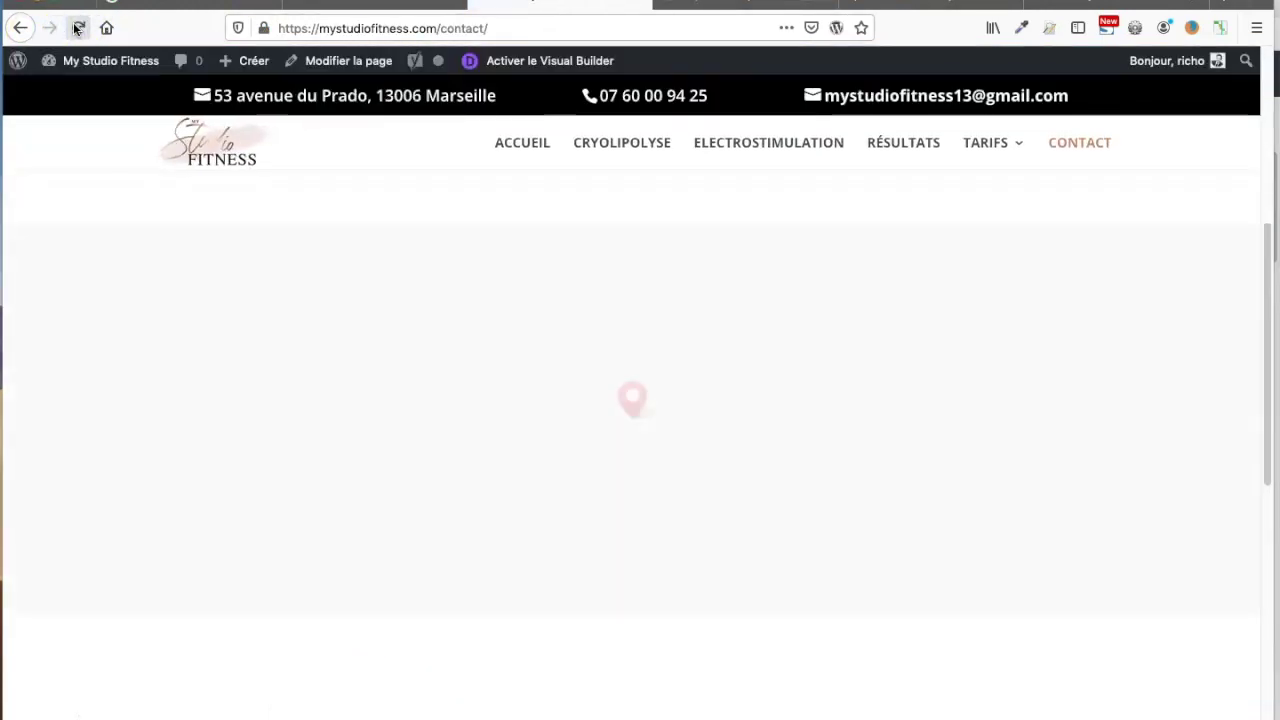
{"action": "mouse_move", "coordinate": [457, 386]}
{"action": "left_mouse_down"}
{"action": "mouse_move", "coordinate": [400, 363]}
{"action": "mouse_move", "coordinate": [294, 449]}
{"action": "mouse_move", "coordinate": [767, 476]}
{"action": "left_mouse_up"}
{"action": "left_click_drag", "start_coordinate": [777, 386], "coordinate": [777, 274]}
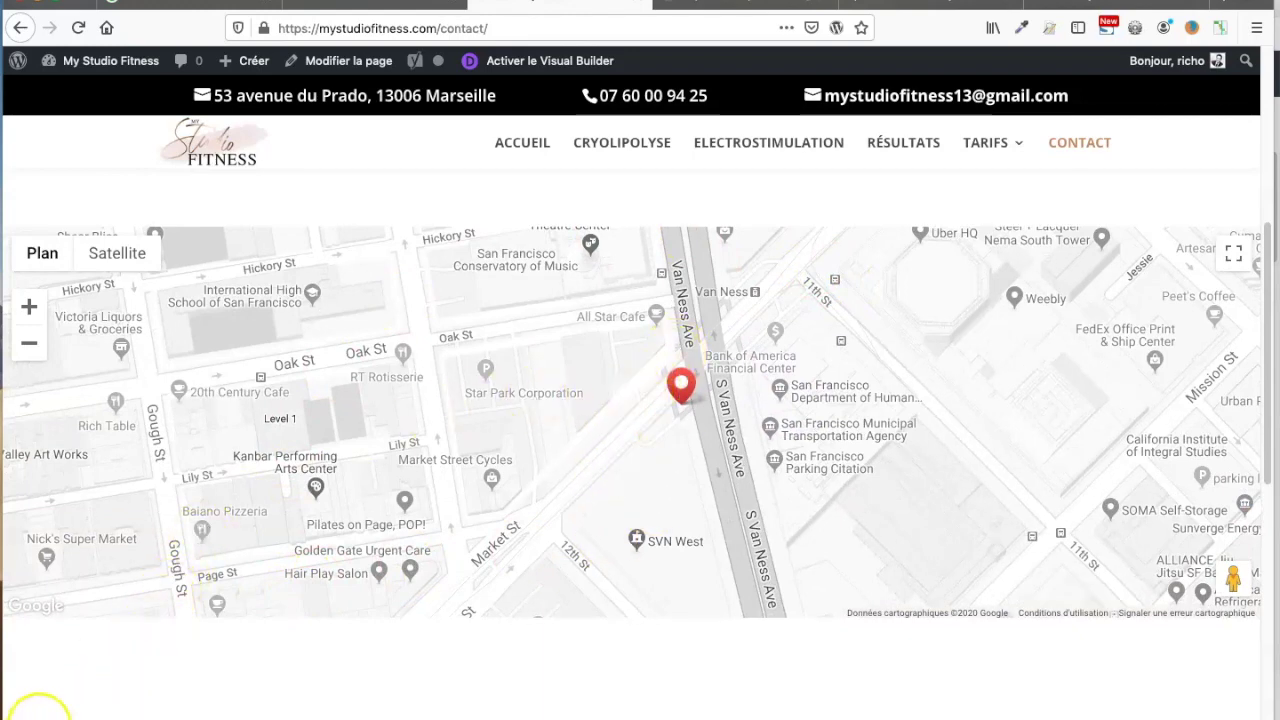
{"action": "scroll", "coordinate": [40, 710], "scroll_direction": "down", "scroll_amount": 2}
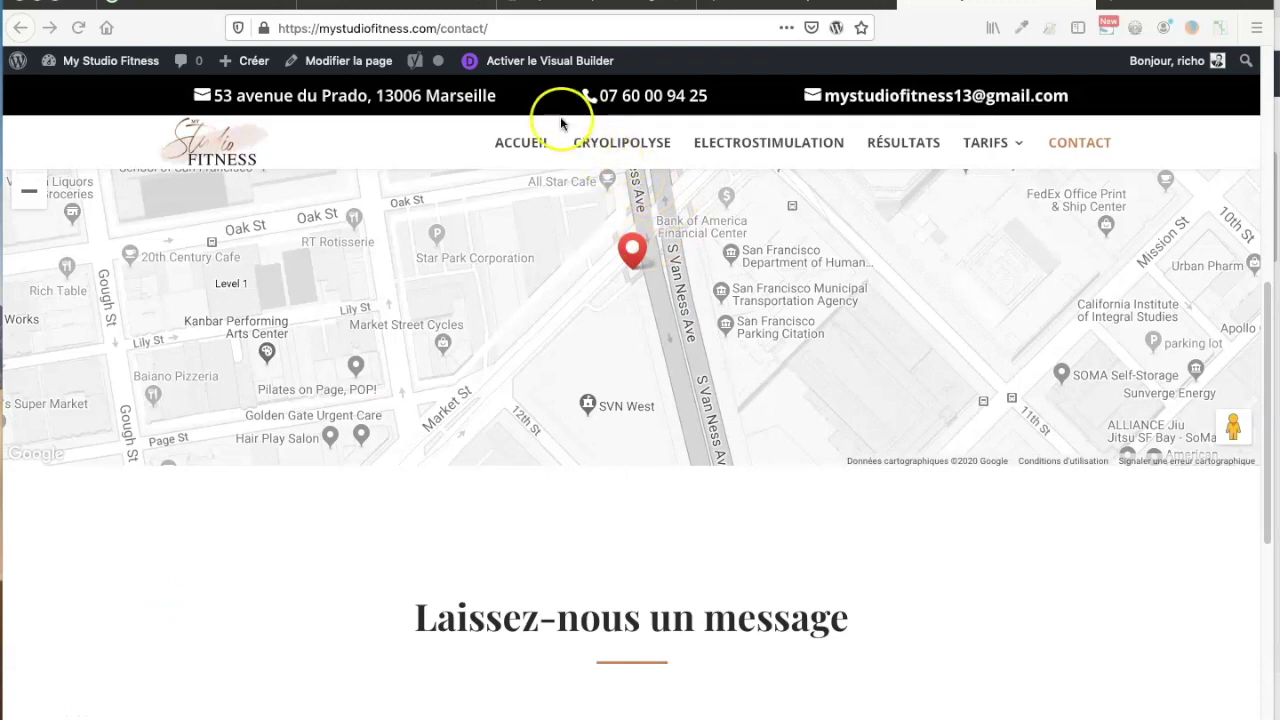
Step: Activate the Visual Builder on the contact page and open the Carte options of the fullscreen map module
{"action": "left_click", "coordinate": [535, 62]}
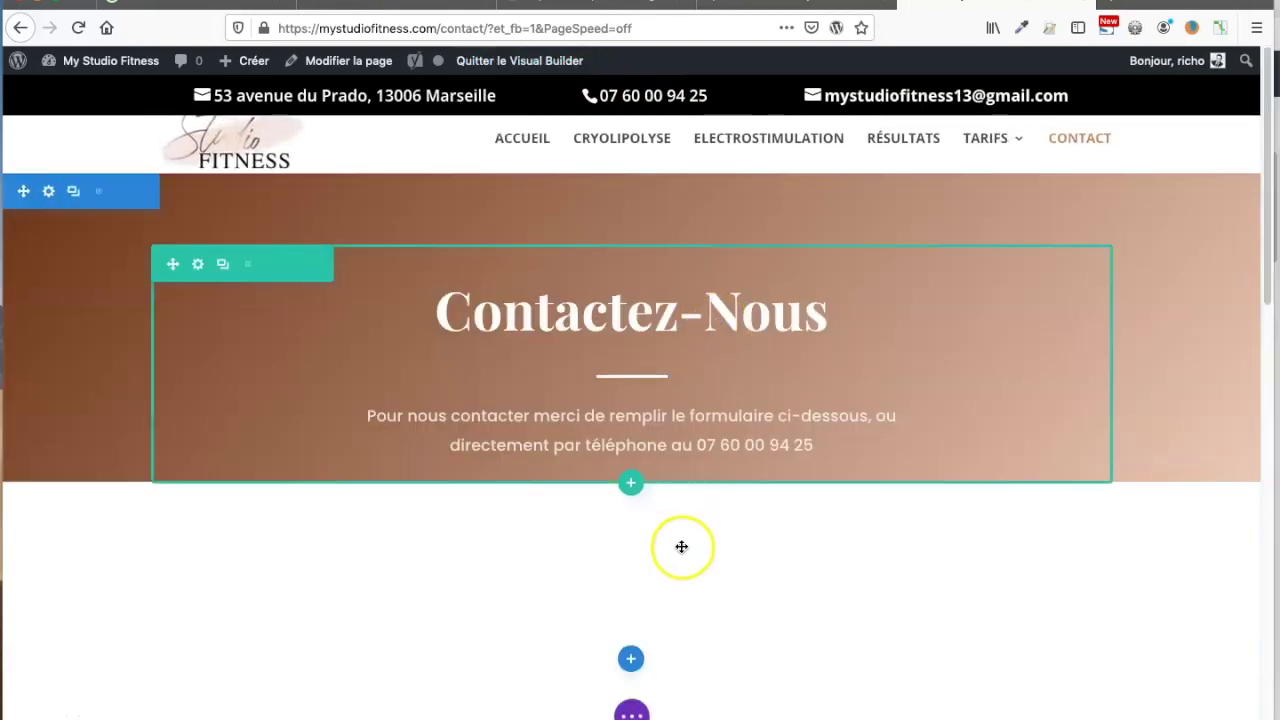
{"action": "scroll", "coordinate": [681, 547], "scroll_direction": "down", "scroll_amount": 3}
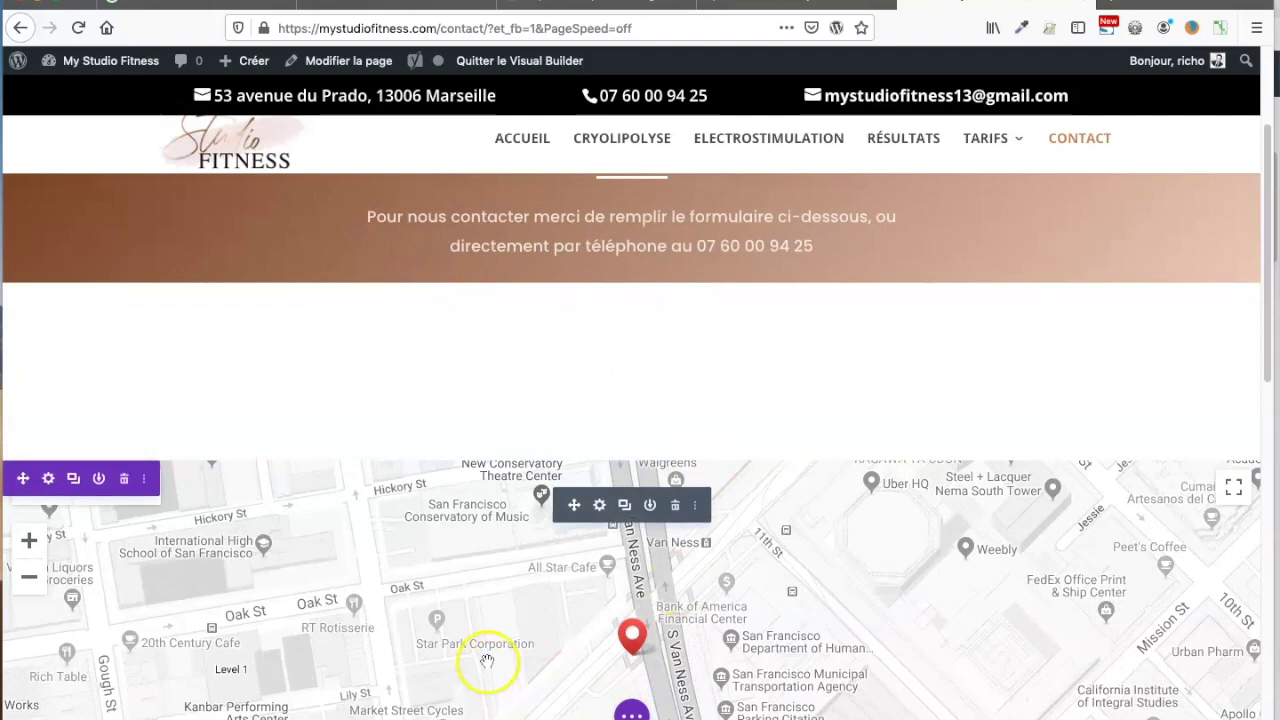
{"action": "left_click", "coordinate": [599, 505]}
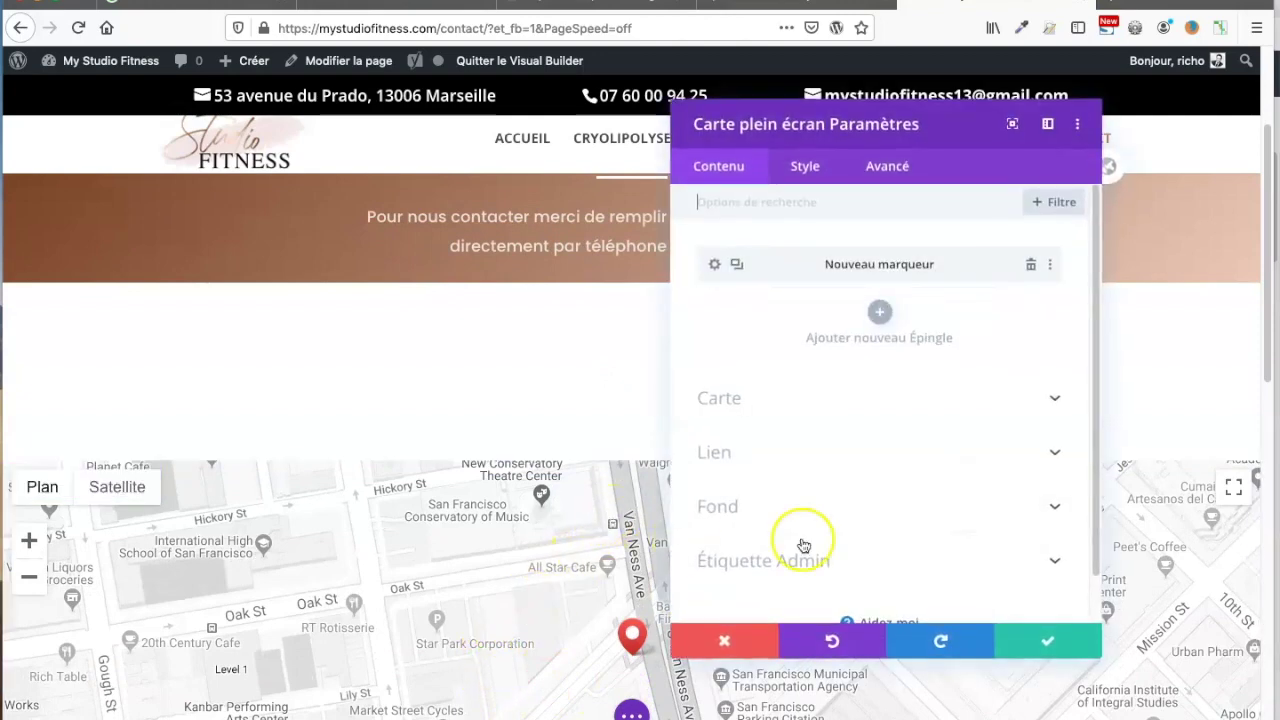
{"action": "left_click", "coordinate": [816, 418]}
{"action": "scroll", "coordinate": [808, 337], "scroll_direction": "down", "scroll_amount": 5}
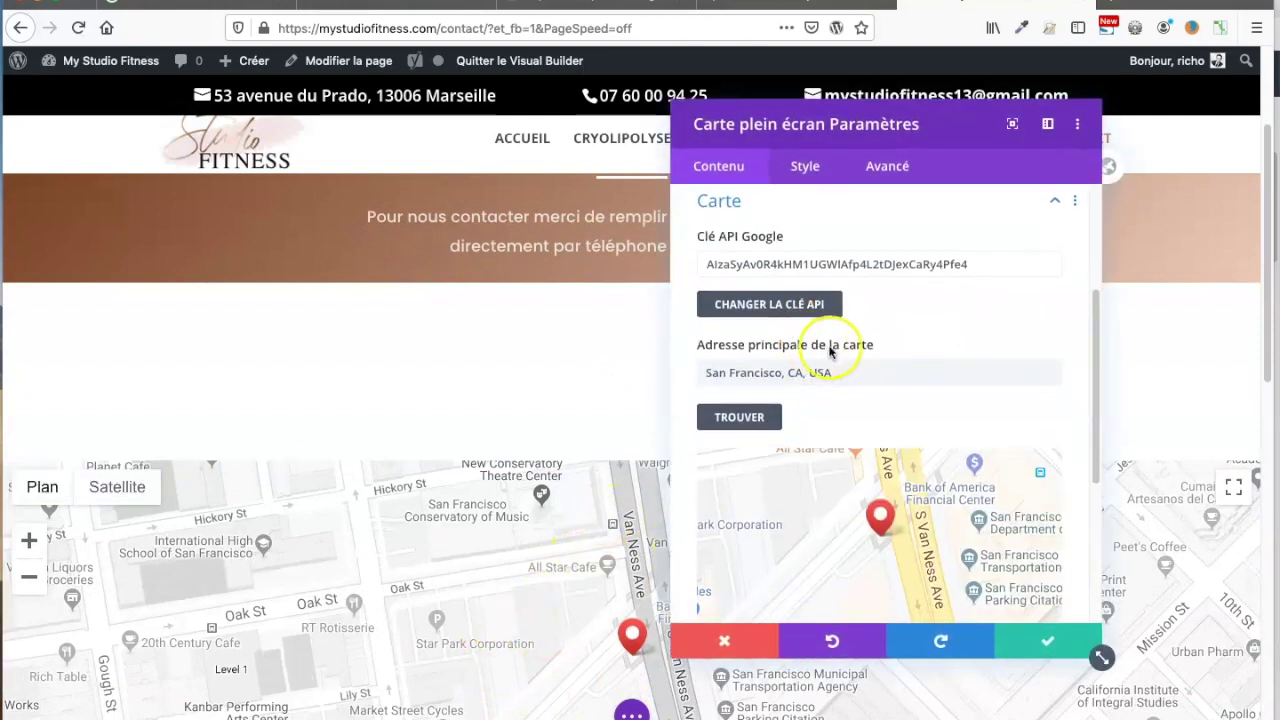
Step: Replace the map's main address with the studio's postal address in Marseille and locate it on the map
{"action": "triple_click", "coordinate": [871, 318]}
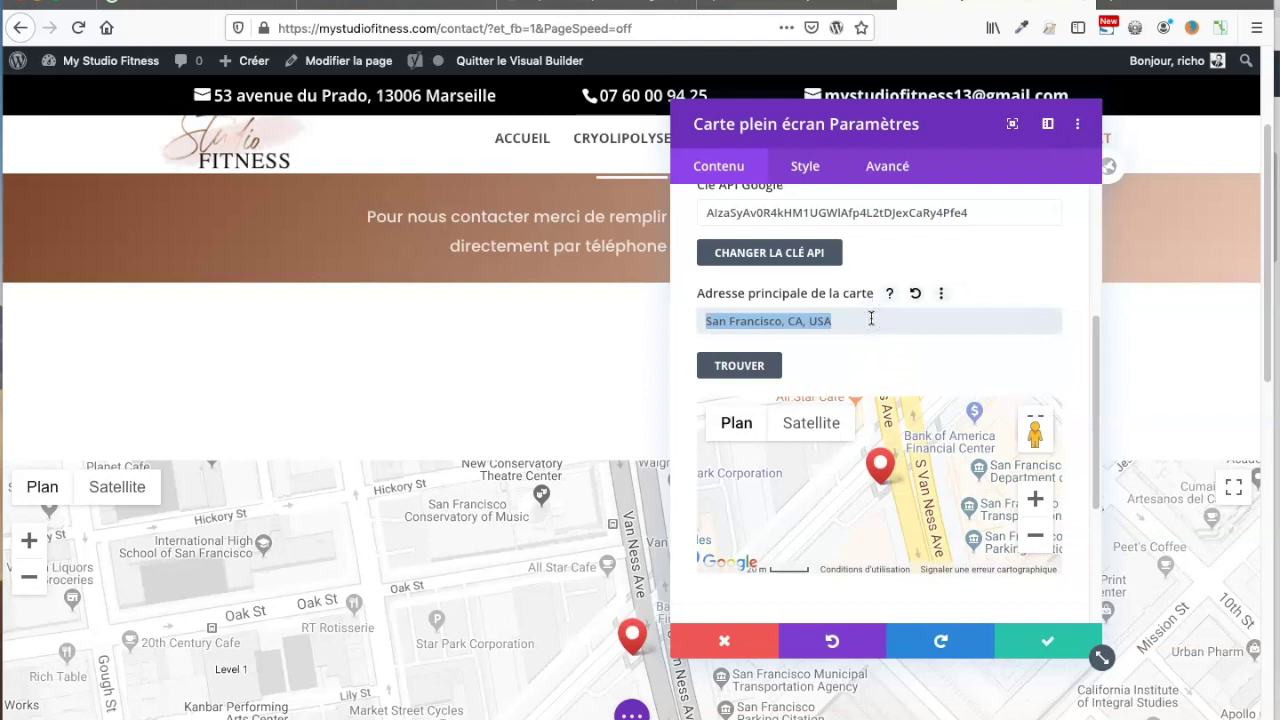
{"action": "type", "text": "53"}
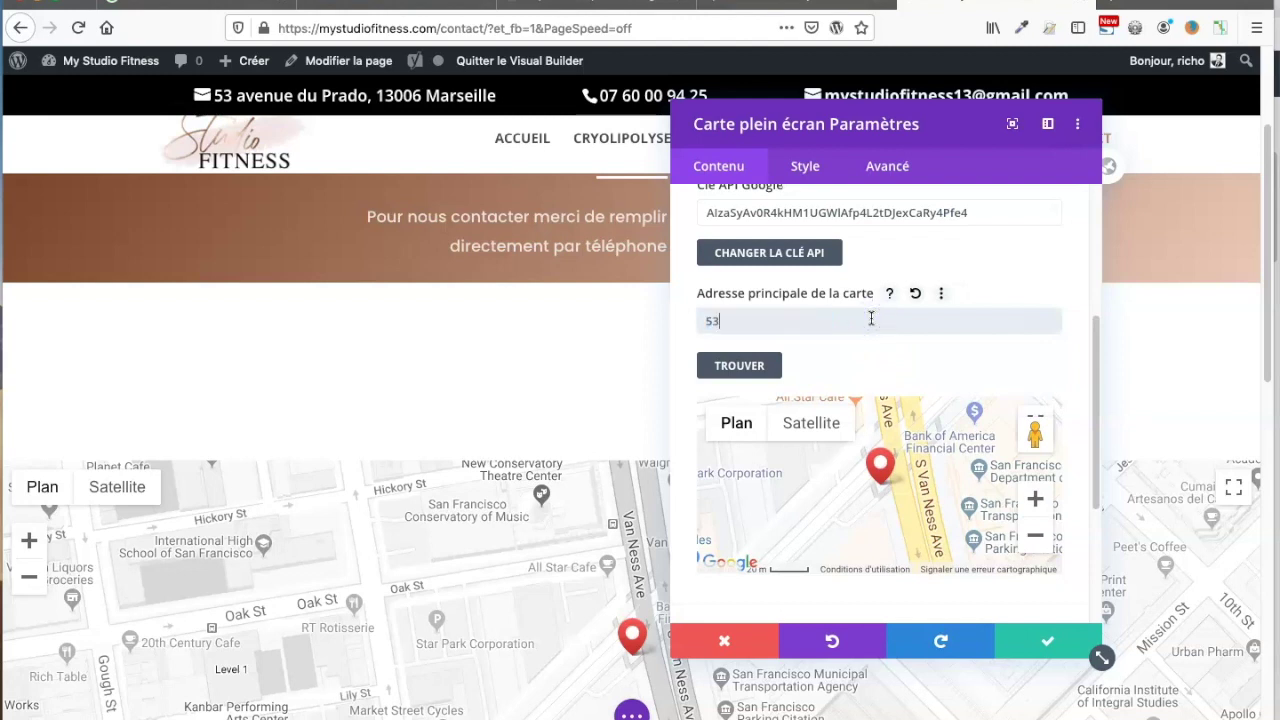
{"action": "type", "text": " avenue"}
{"action": "left_click", "coordinate": [830, 345]}
{"action": "left_click", "coordinate": [792, 413]}
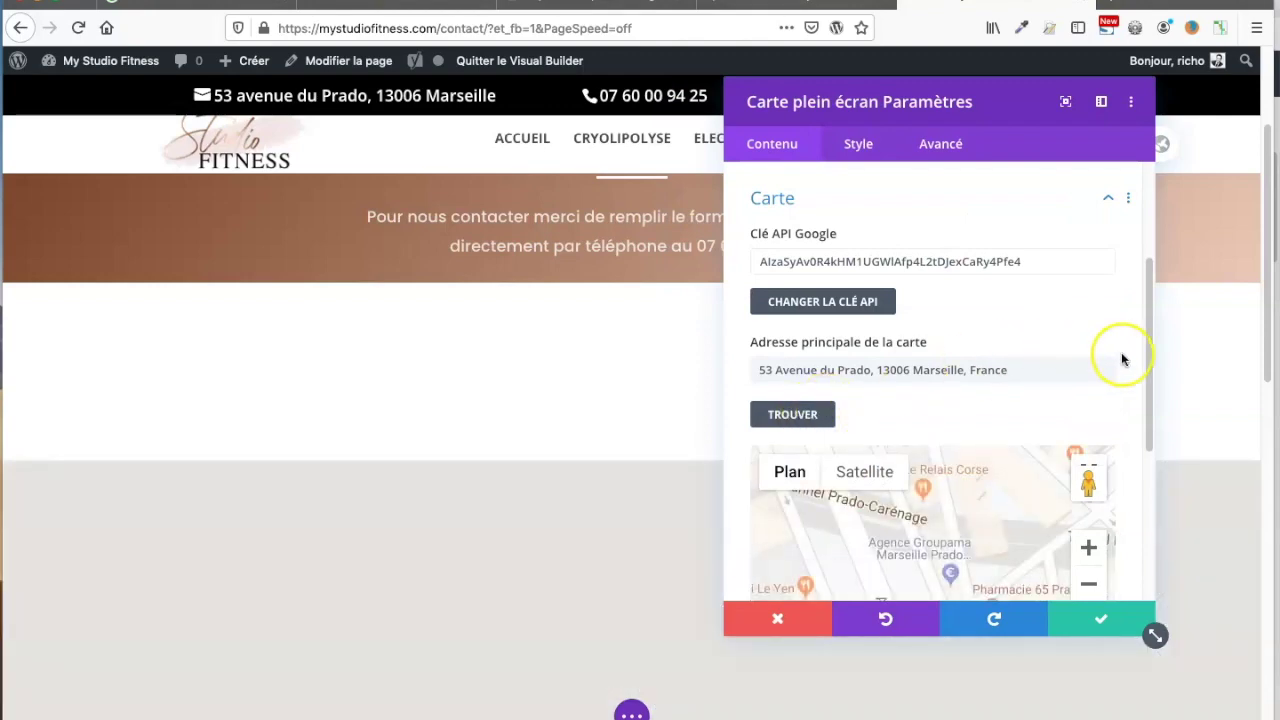
{"action": "scroll", "coordinate": [1137, 380], "scroll_direction": "down", "scroll_amount": 3}
Step: Set the existing map marker's address to the studio's postal address, locate it and save the pin settings
{"action": "scroll", "coordinate": [1054, 271], "scroll_direction": "up", "scroll_amount": 6}
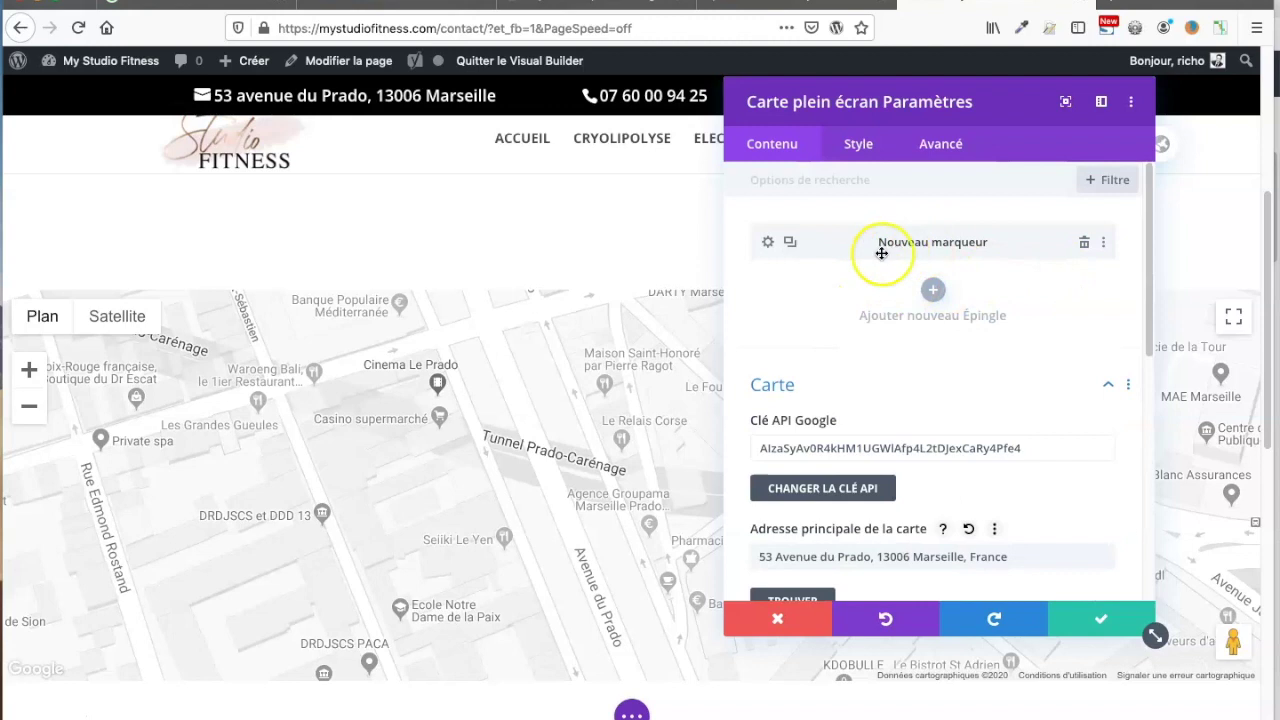
{"action": "left_click", "coordinate": [767, 243]}
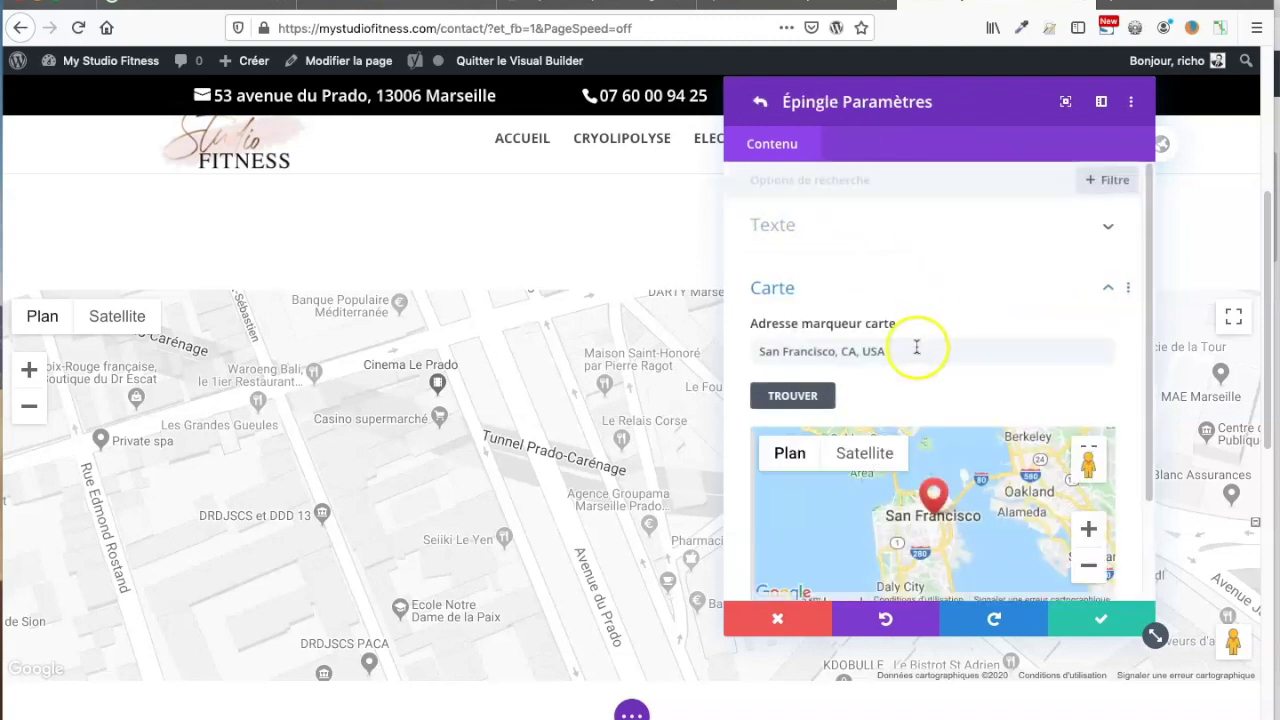
{"action": "triple_click", "coordinate": [913, 351]}
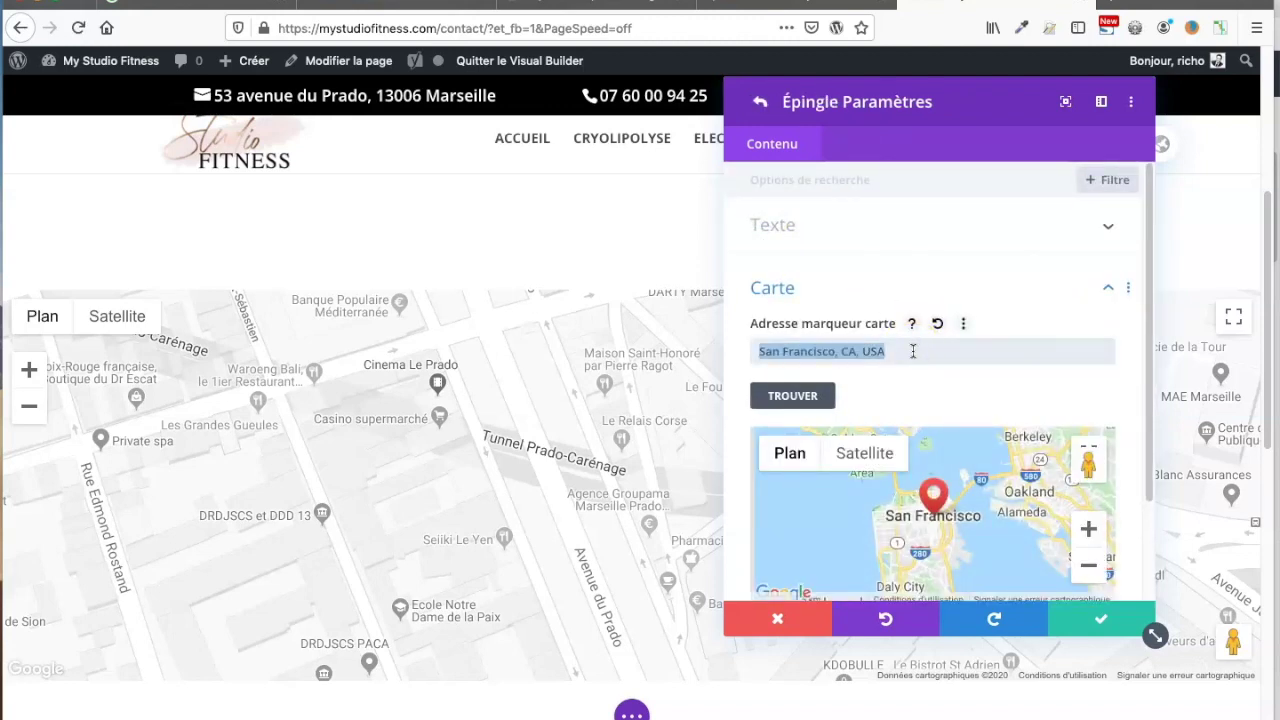
{"action": "type", "text": "53"}
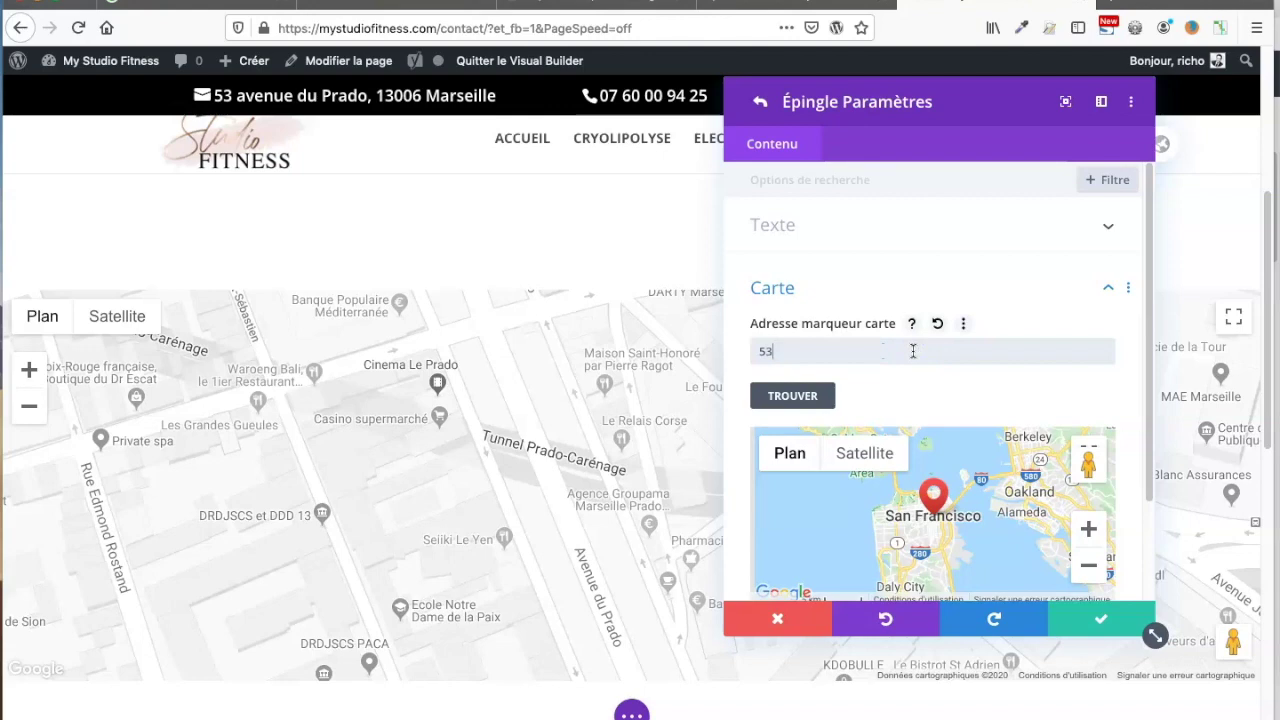
{"action": "type", "text": " avenue"}
{"action": "left_click", "coordinate": [780, 395]}
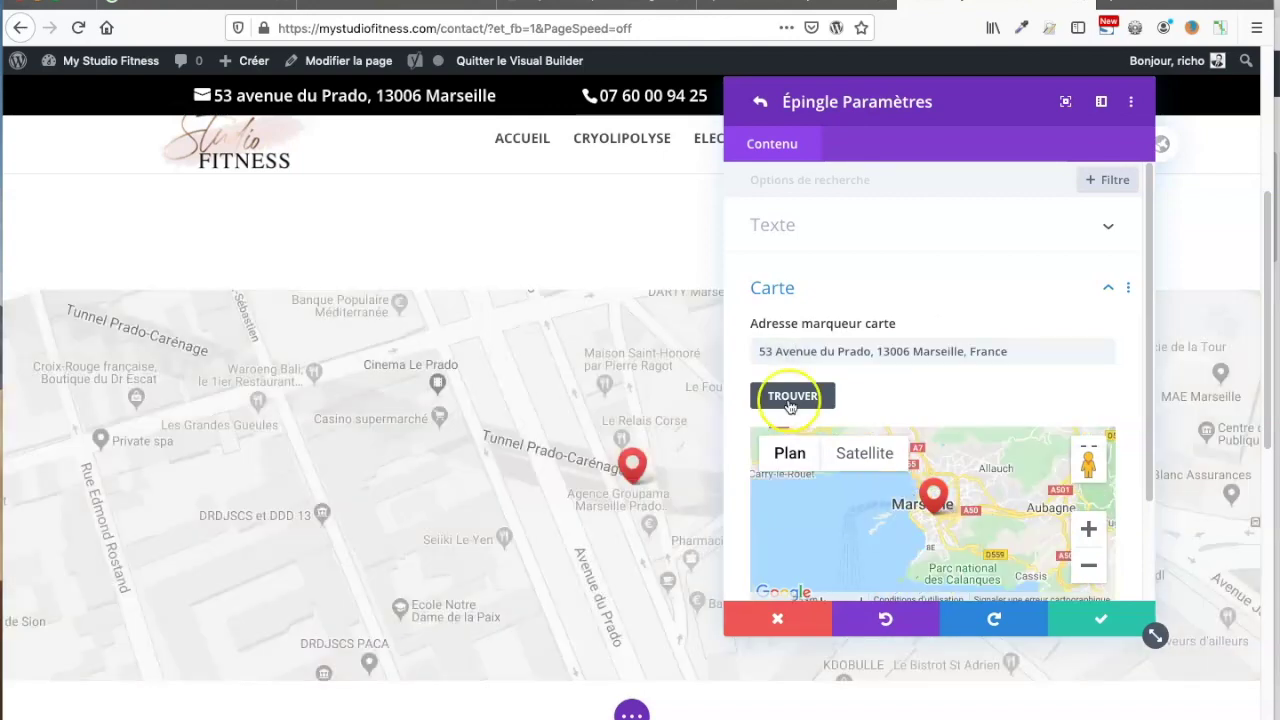
{"action": "left_click", "coordinate": [1099, 620]}
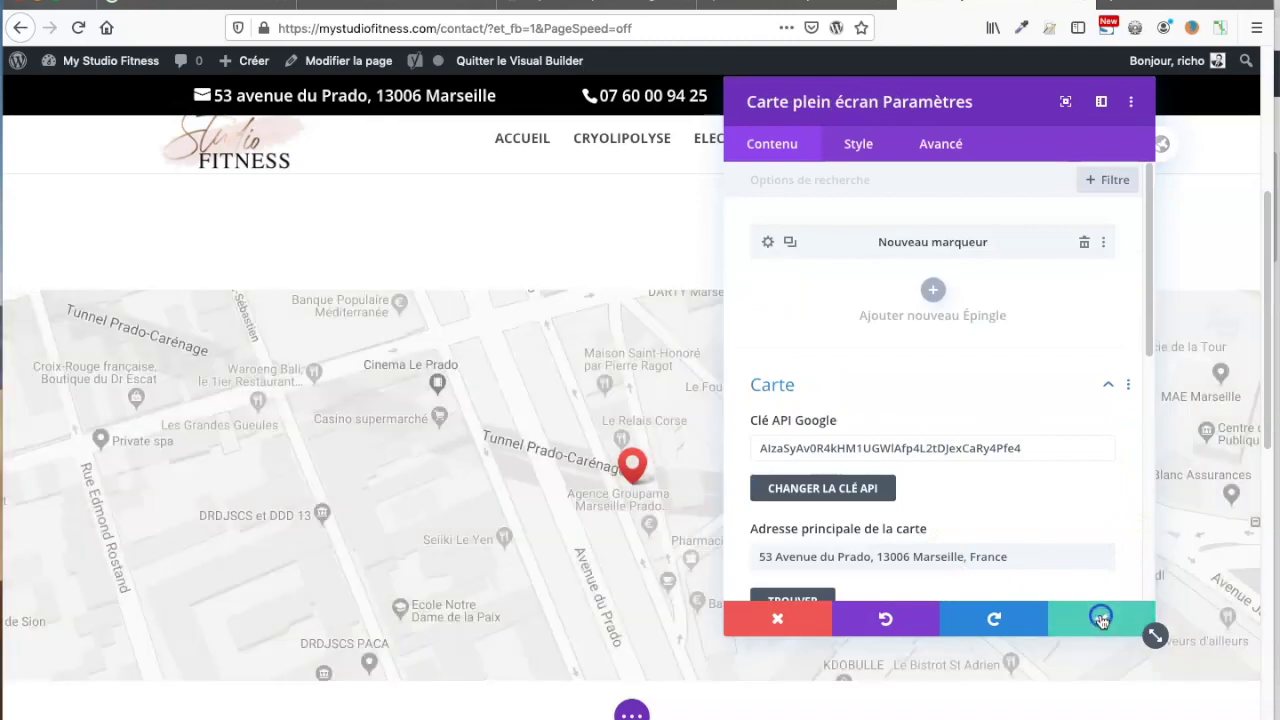
Step: Validate the map module's settings, save the contact page and exit the Visual Builder
{"action": "left_click", "coordinate": [1101, 621]}
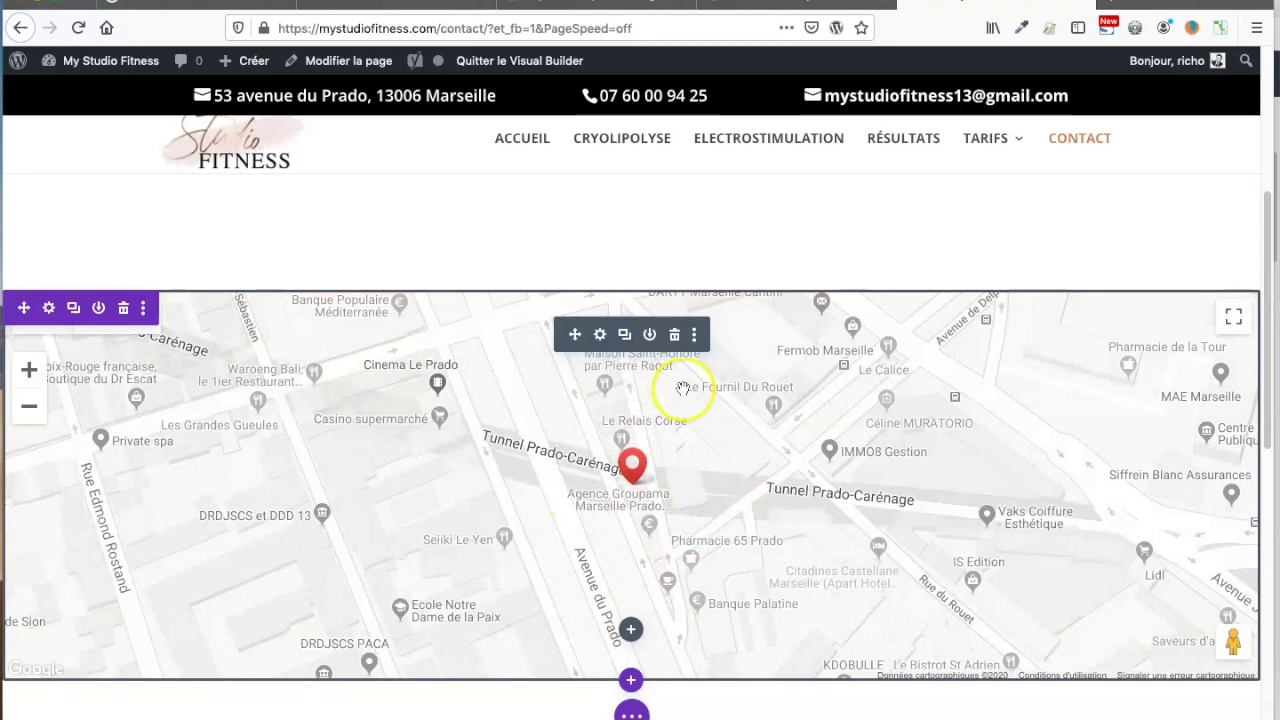
{"action": "left_click", "coordinate": [632, 710]}
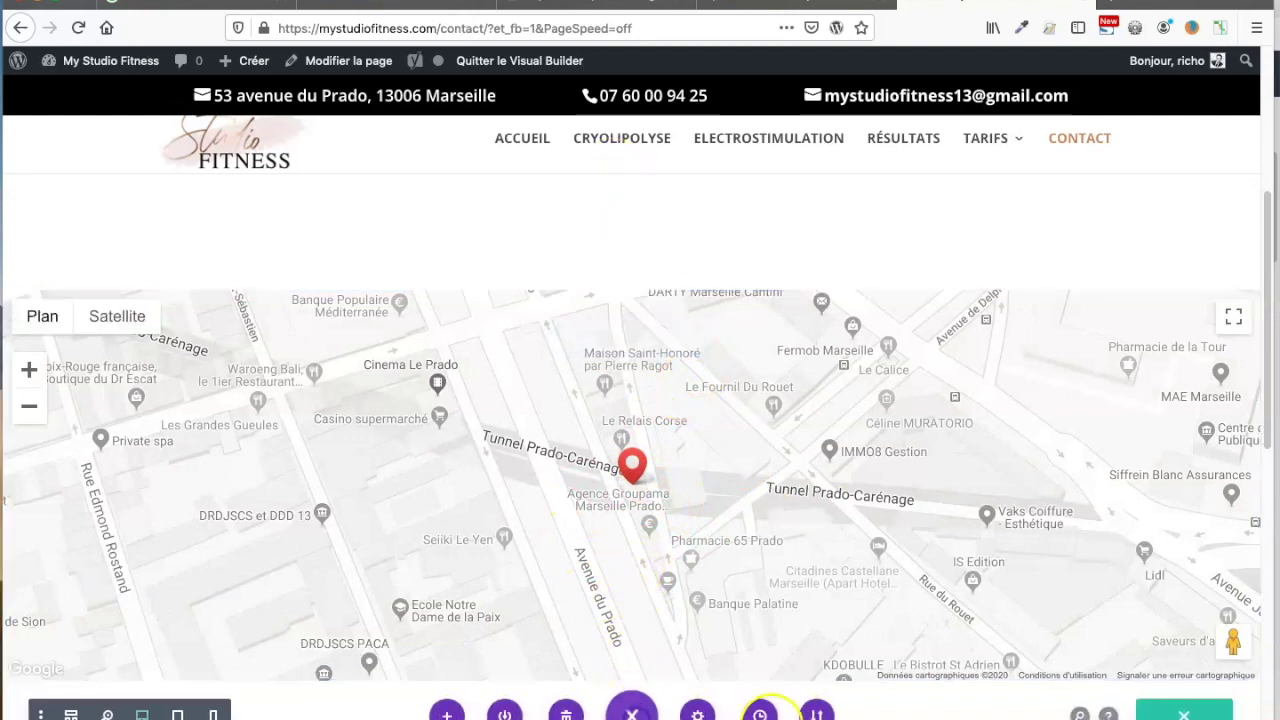
{"action": "left_click", "coordinate": [1185, 712]}
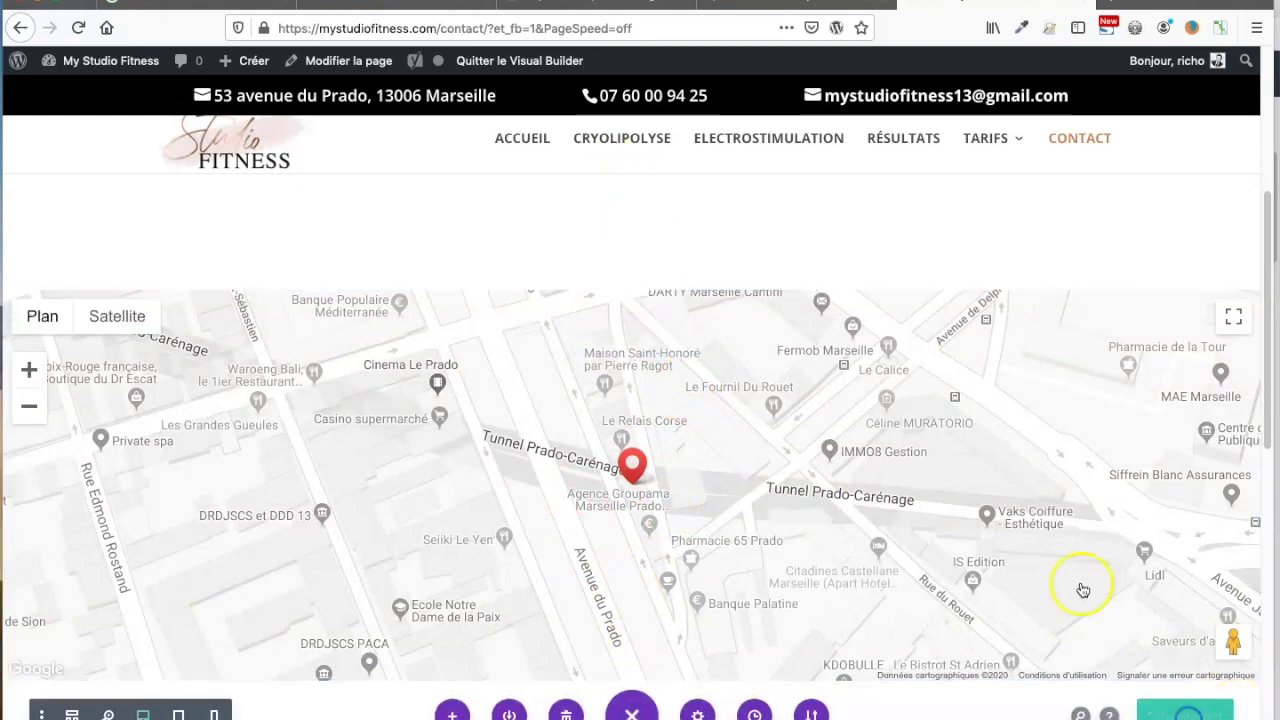
{"action": "left_click", "coordinate": [540, 62]}
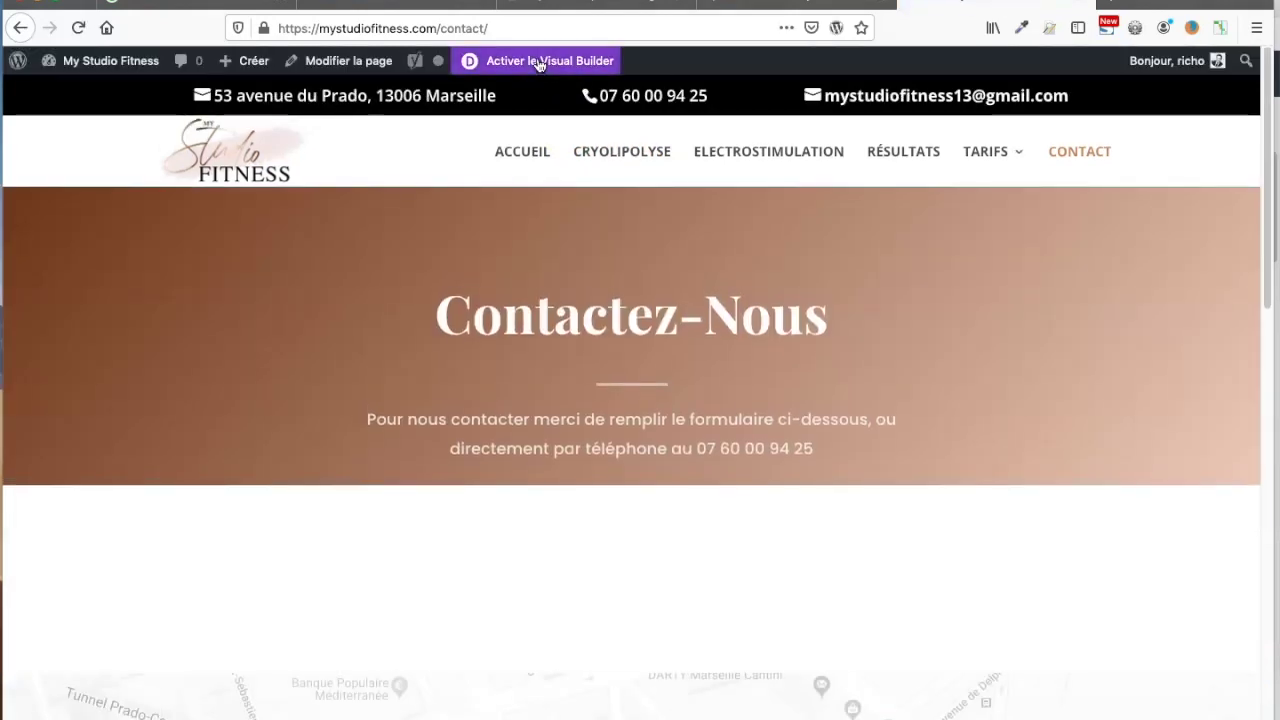
Step: Inspect the map and the area around its marker on the published contact page
{"action": "scroll", "coordinate": [777, 588], "scroll_direction": "down", "scroll_amount": 5}
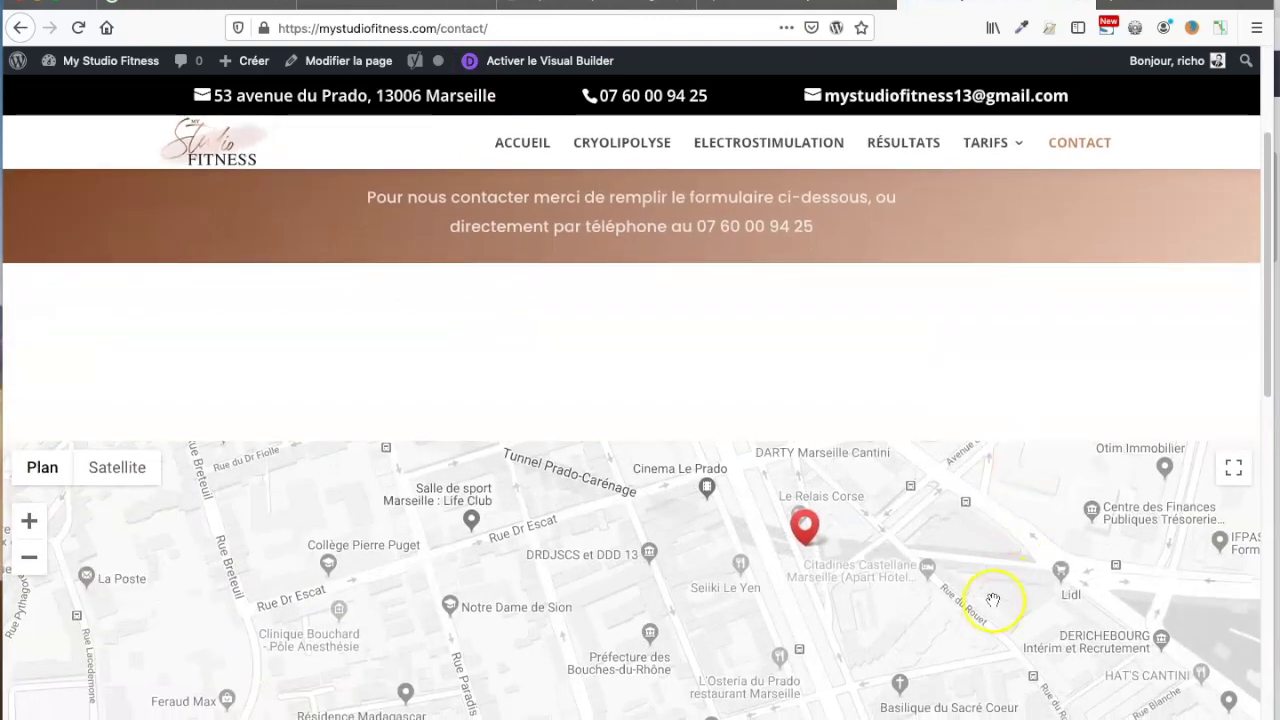
{"action": "scroll", "coordinate": [1211, 374], "scroll_direction": "down", "scroll_amount": 2}
{"action": "left_click_drag", "start_coordinate": [991, 554], "coordinate": [862, 527]}
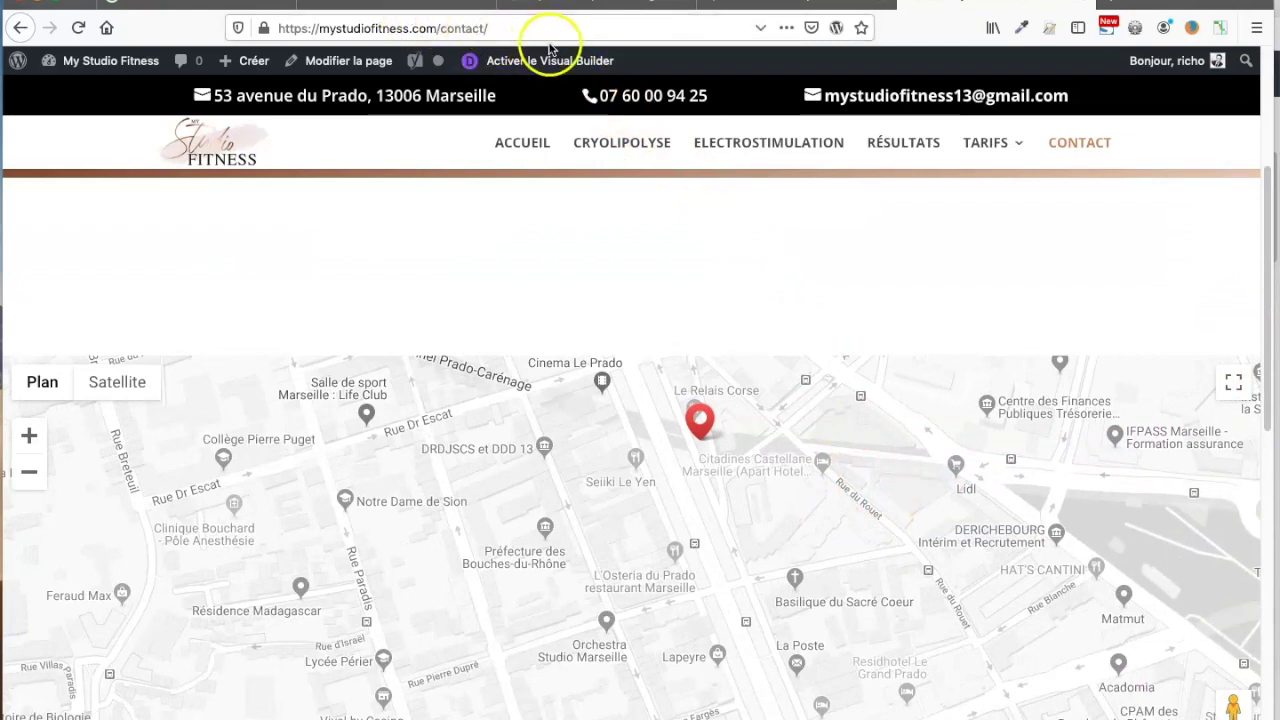
Step: Show the RG Design contact page, switch to the presenter's YouTube channel and subscribe to it
{"action": "left_click", "coordinate": [406, 8]}
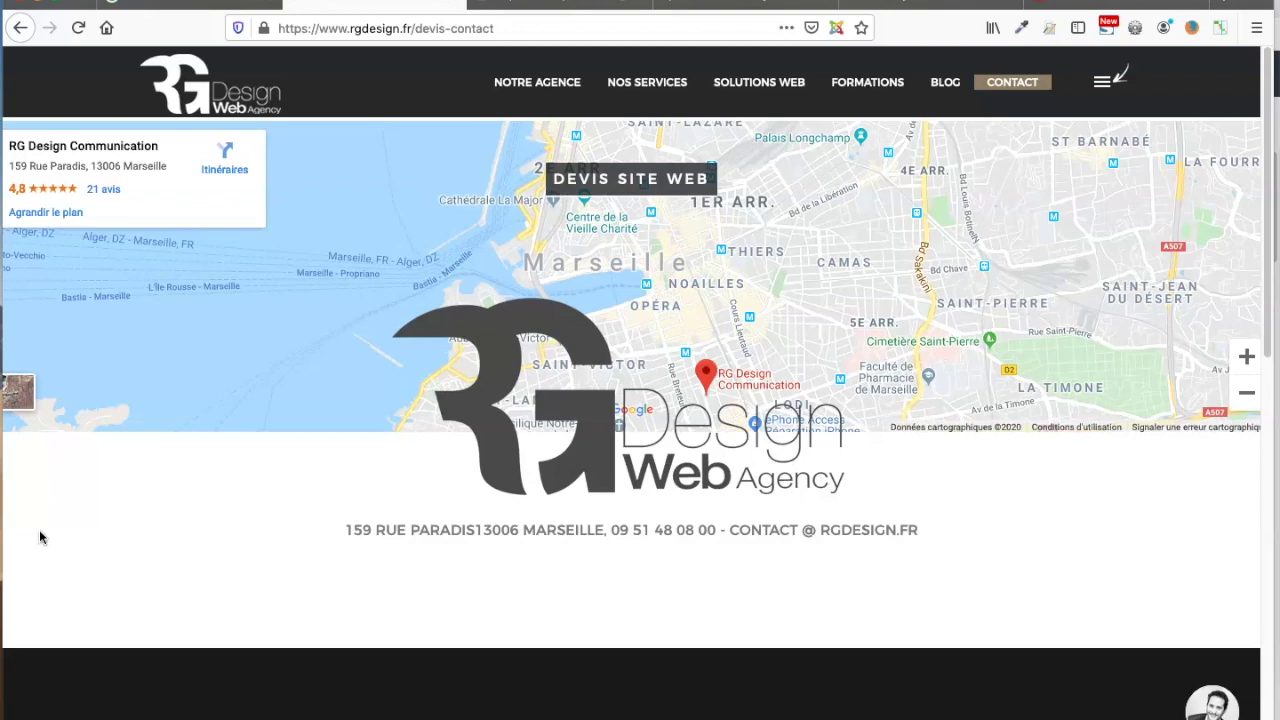
{"action": "left_click", "coordinate": [1115, 5]}
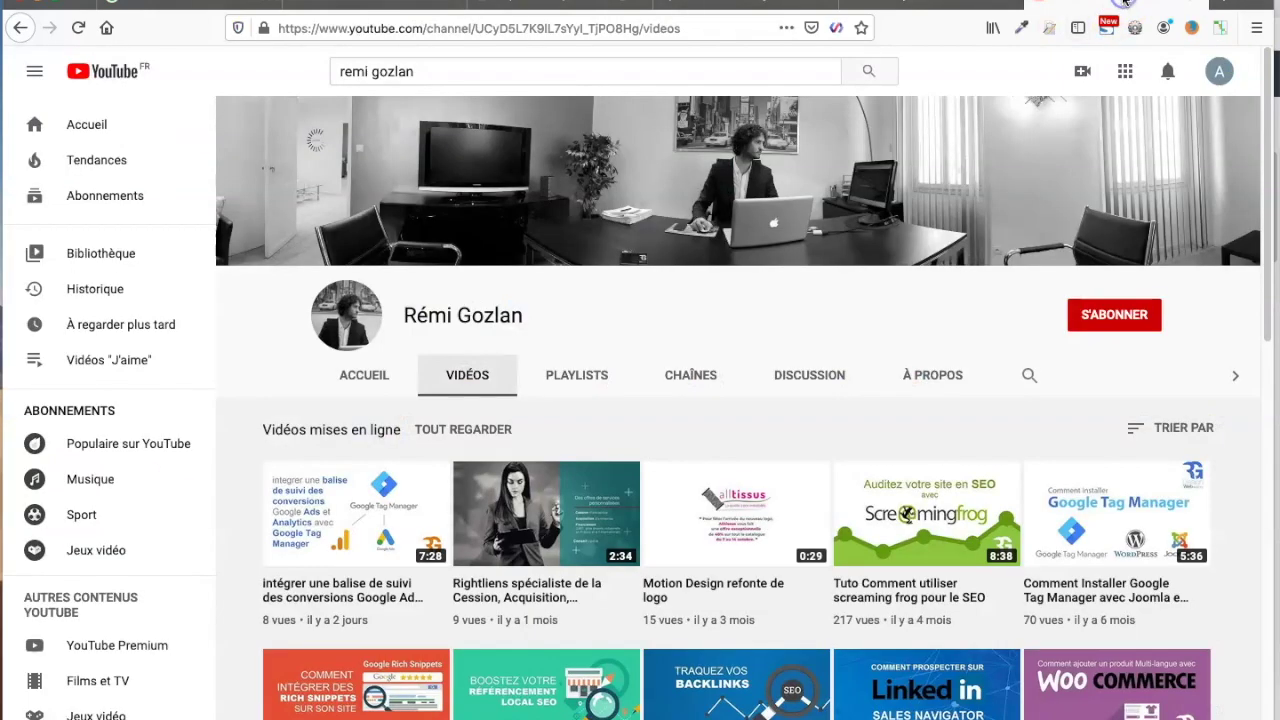
{"action": "left_click", "coordinate": [1113, 318]}
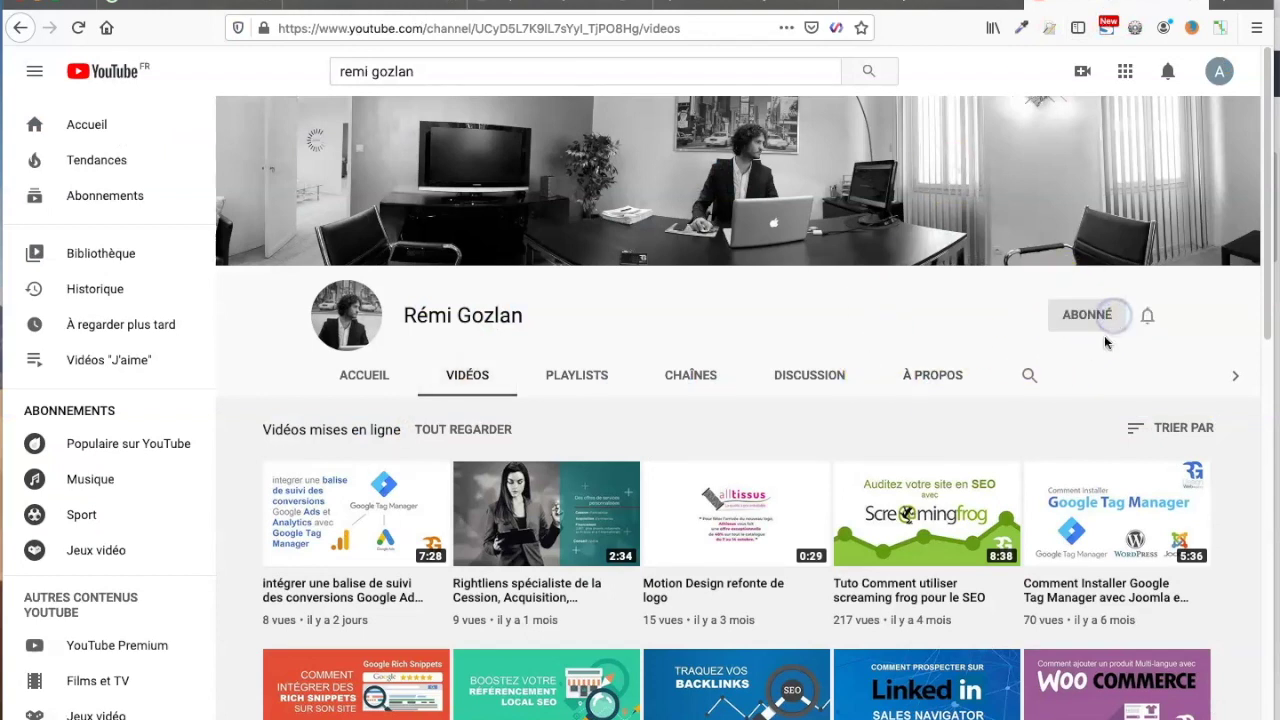